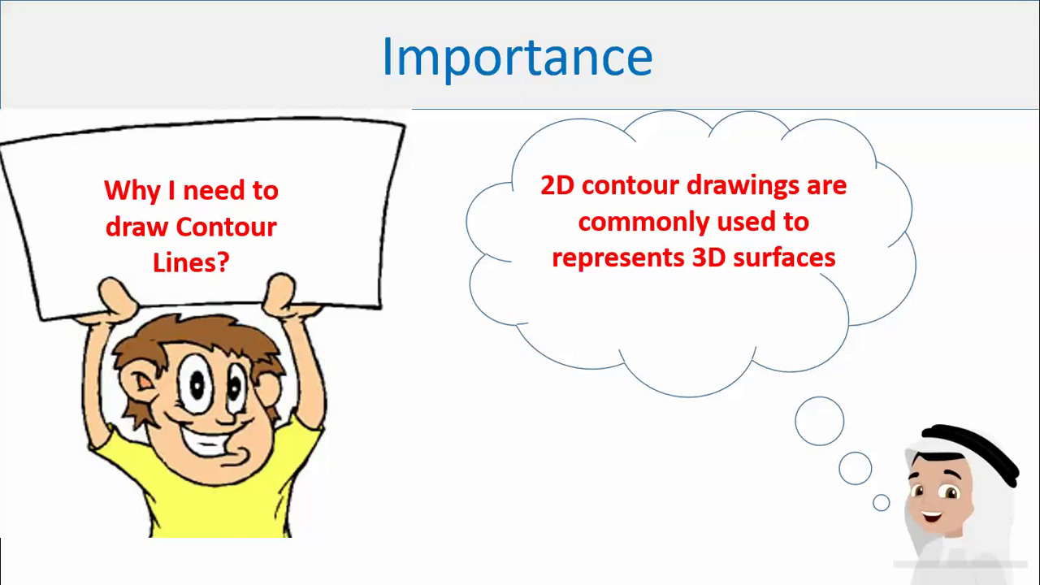
Advance the slideshow to the Example slide showing the 3D surface plot.
key("Right")
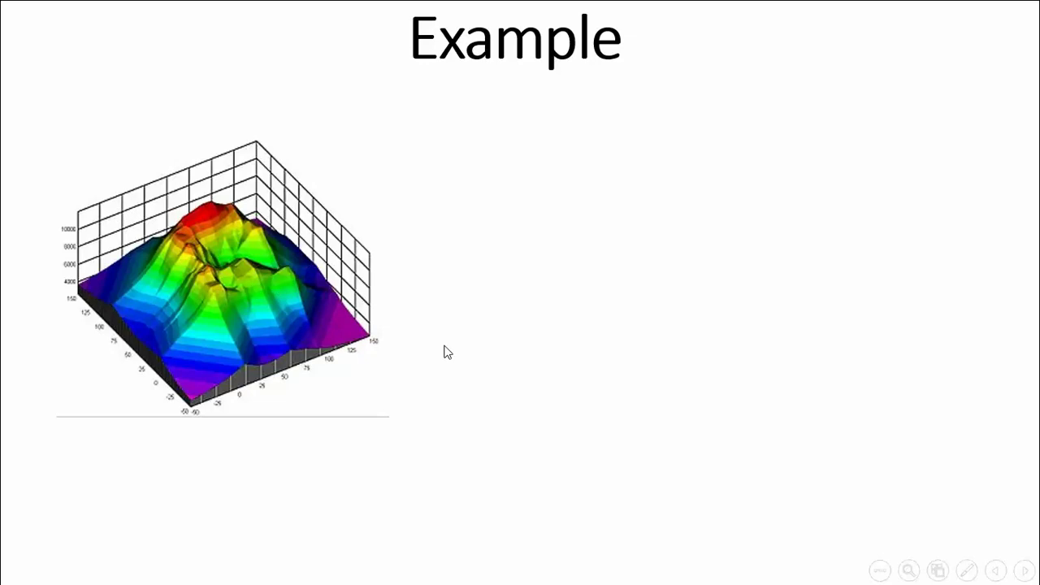
Reveal the contour plot beside the surface, advance to Contours Using Excel, and switch windows.
left_click(421, 371)
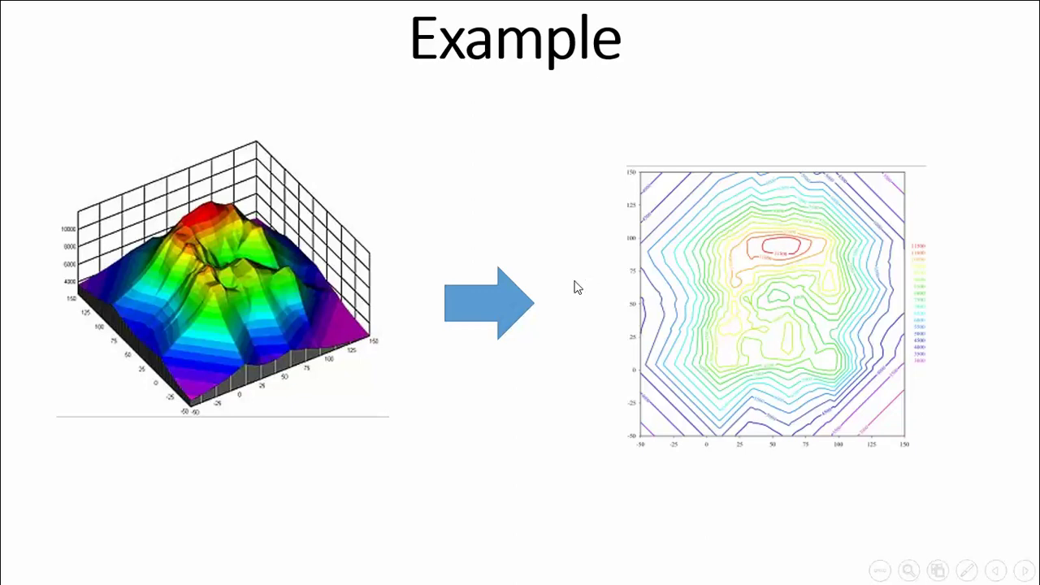
left_click(578, 352)
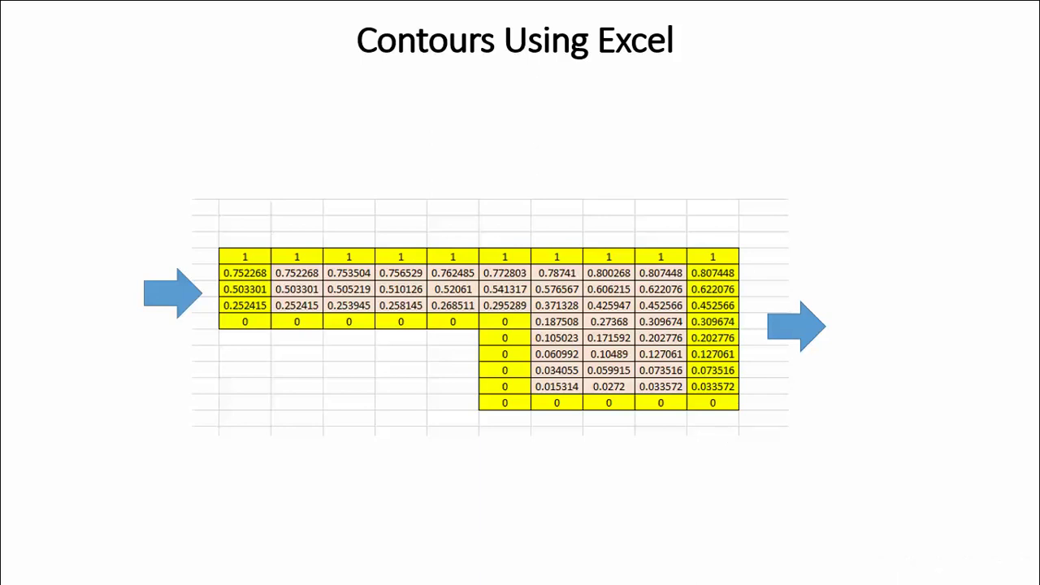
key("alt+Tab")
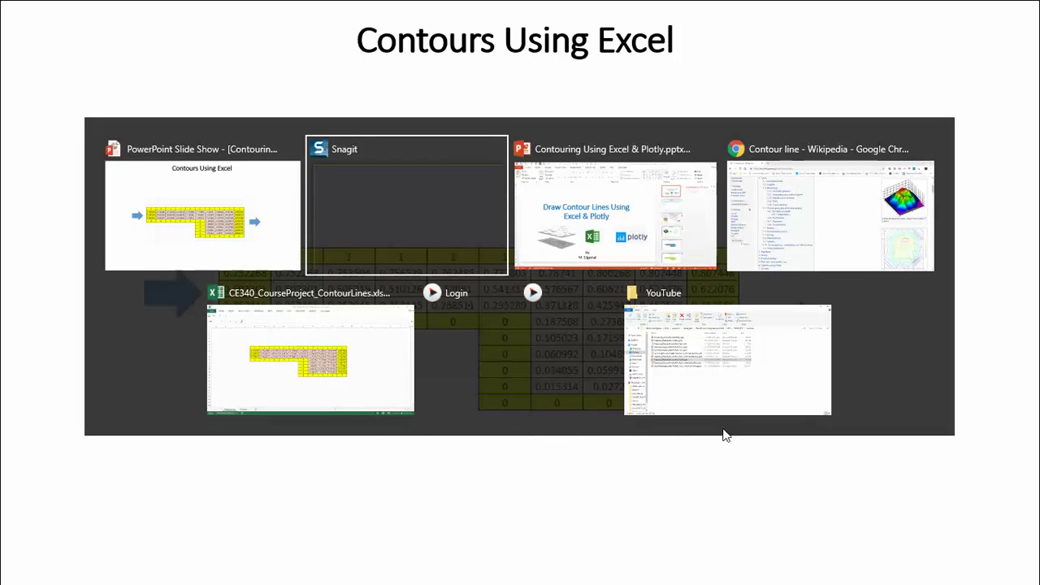
In Excel, insert a 3-D Surface chart from the StreamLines data E7:N16.
key("Tab")
key("Tab")
key("Tab")
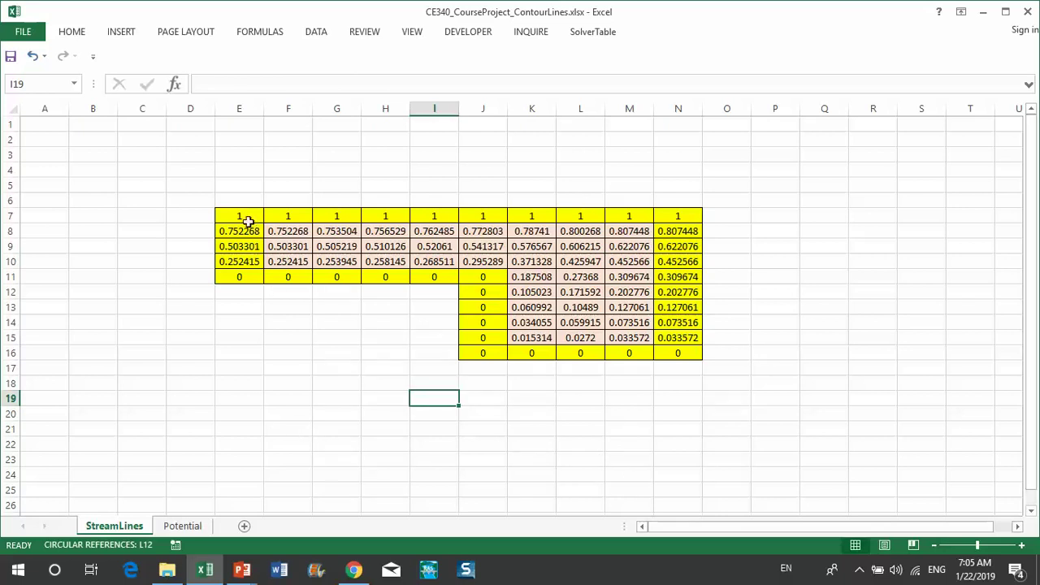
left_click_drag(245, 216, 673, 351)
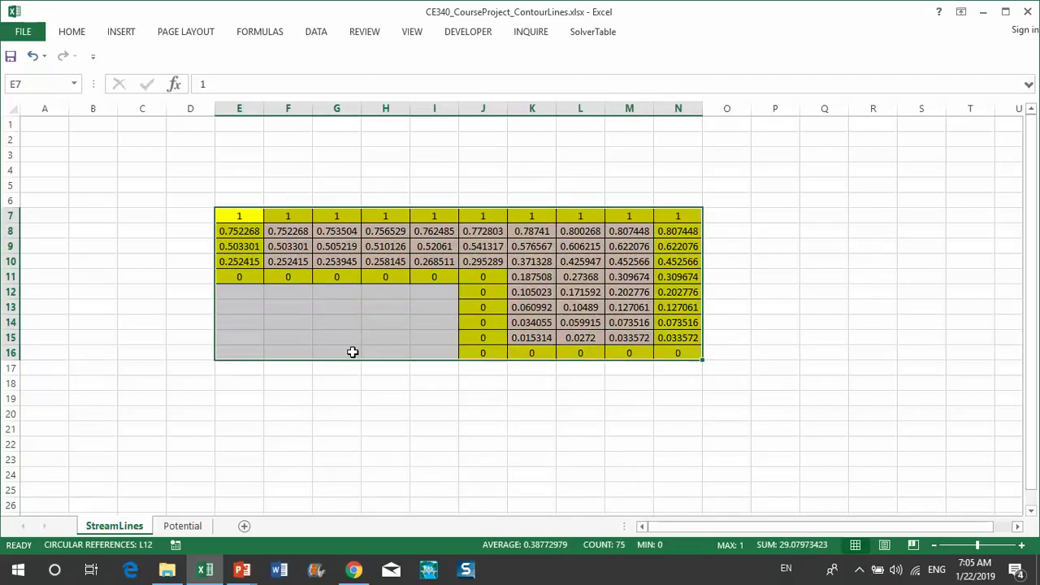
left_click(122, 32)
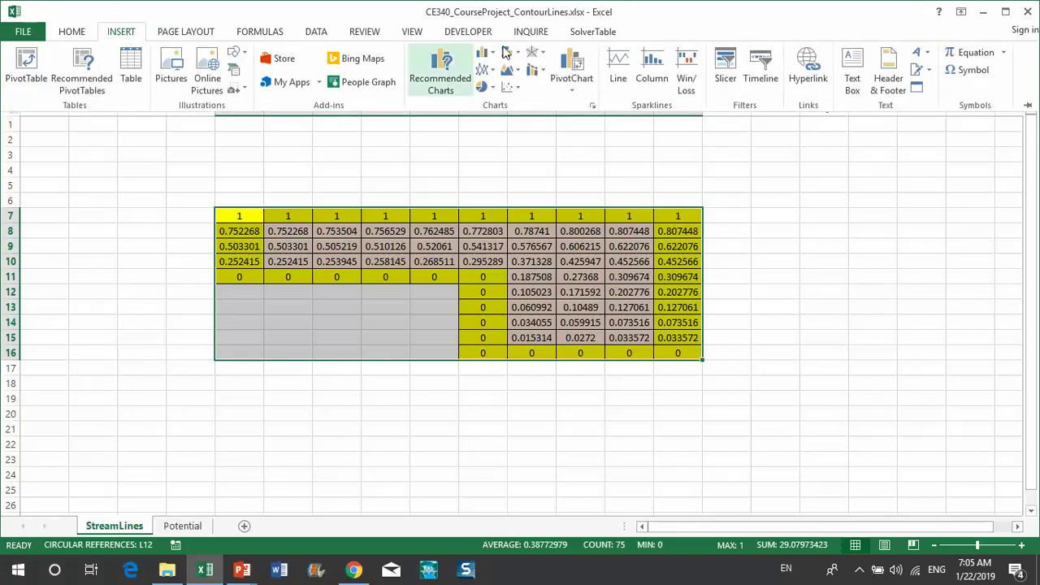
left_click(544, 57)
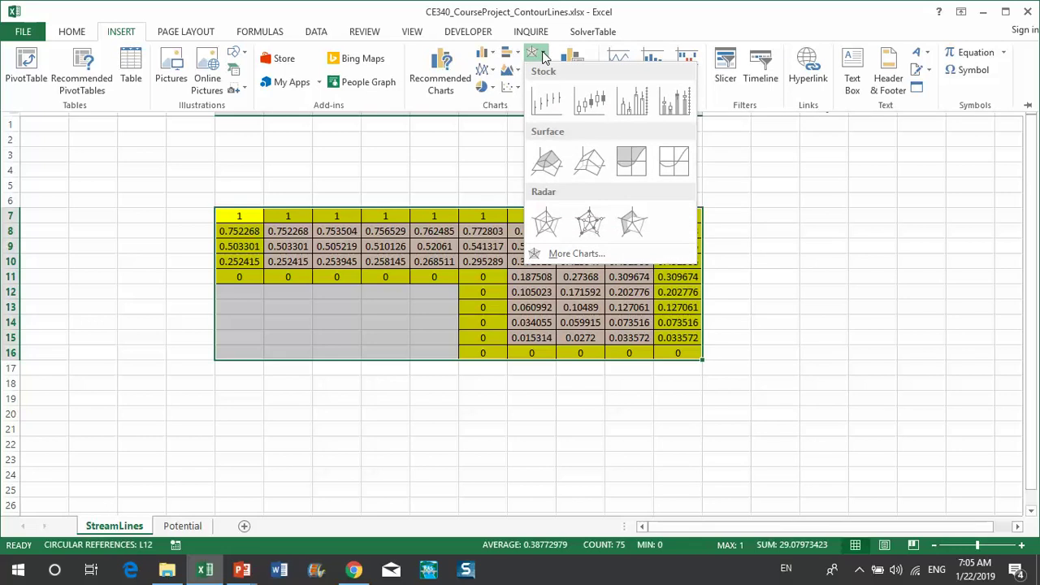
left_click(546, 162)
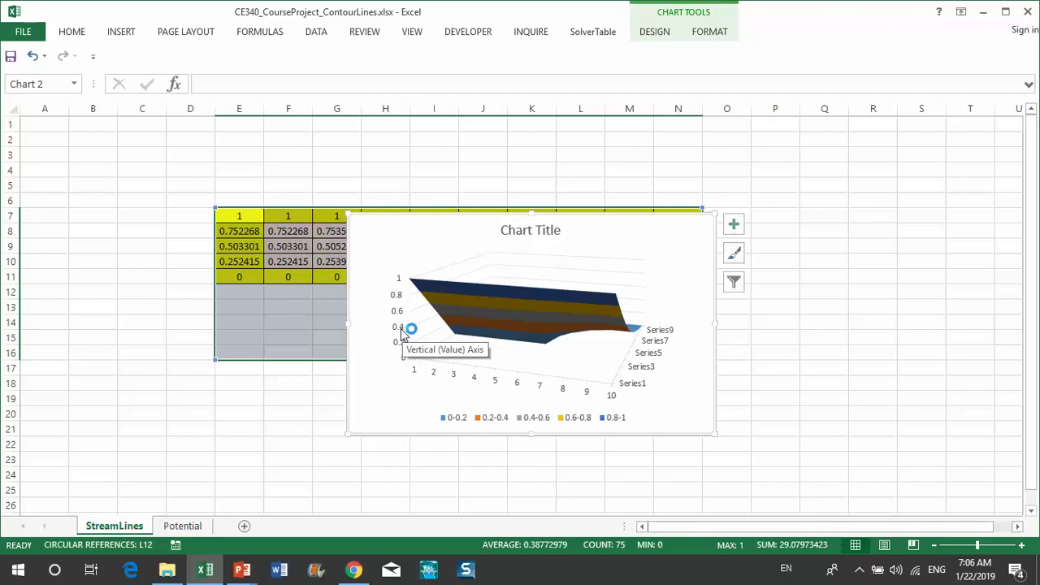
Give the surface chart's vertical axis a 0.05 major unit and 0.01 minor unit.
left_click(402, 331)
right_click(401, 328)
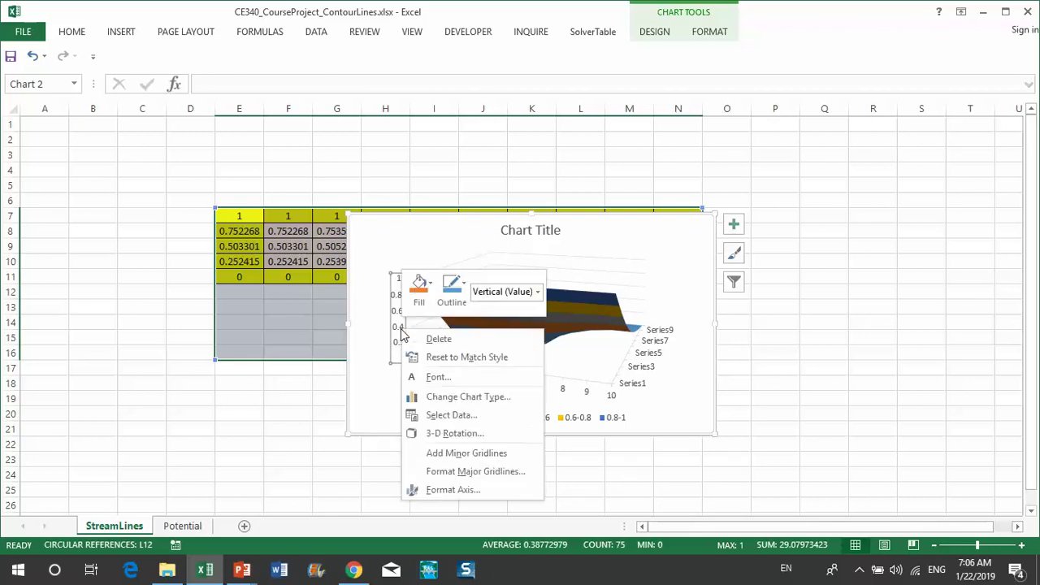
left_click(447, 492)
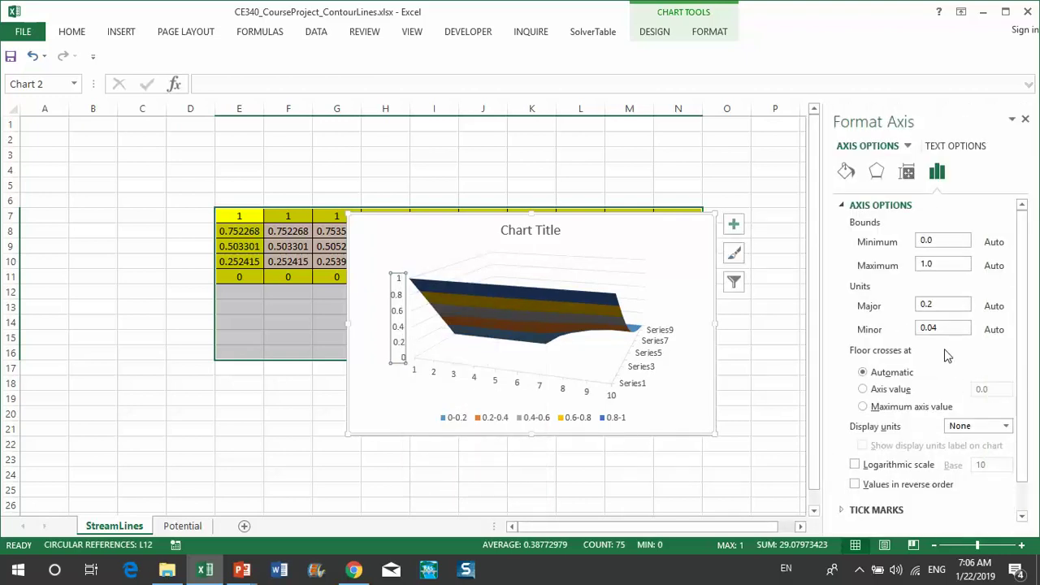
left_click(946, 326)
left_click(945, 306)
type("0.05")
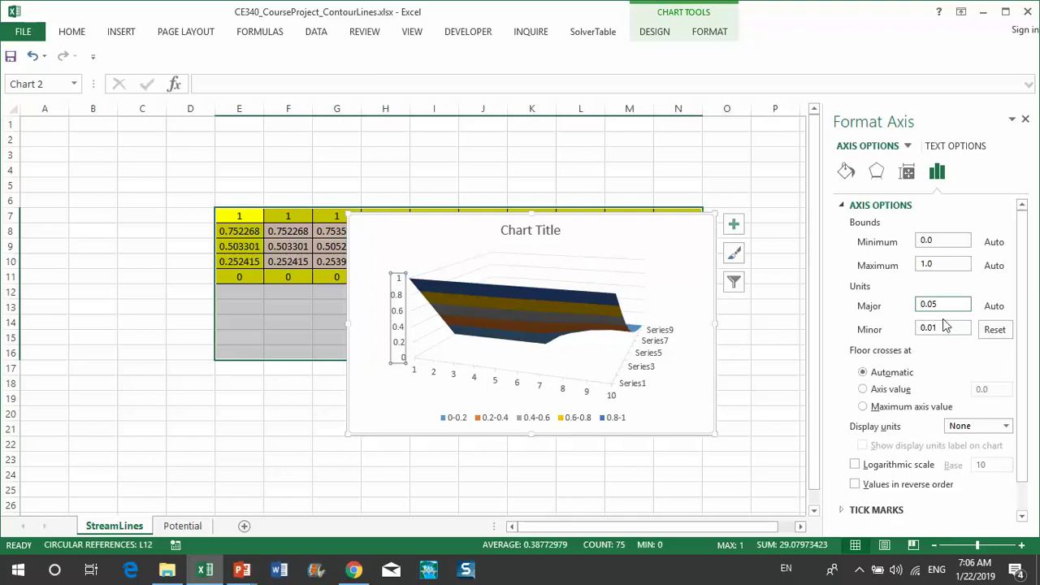
left_click(945, 329)
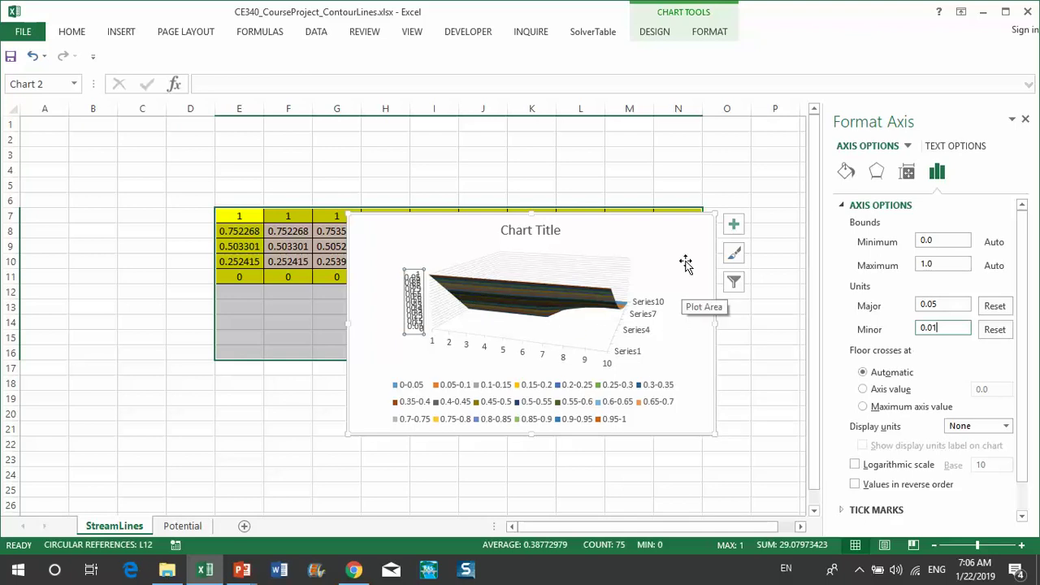
left_click(627, 250)
Switch the chart type from 3-D Surface to the Surface Contour chart.
left_click(658, 268)
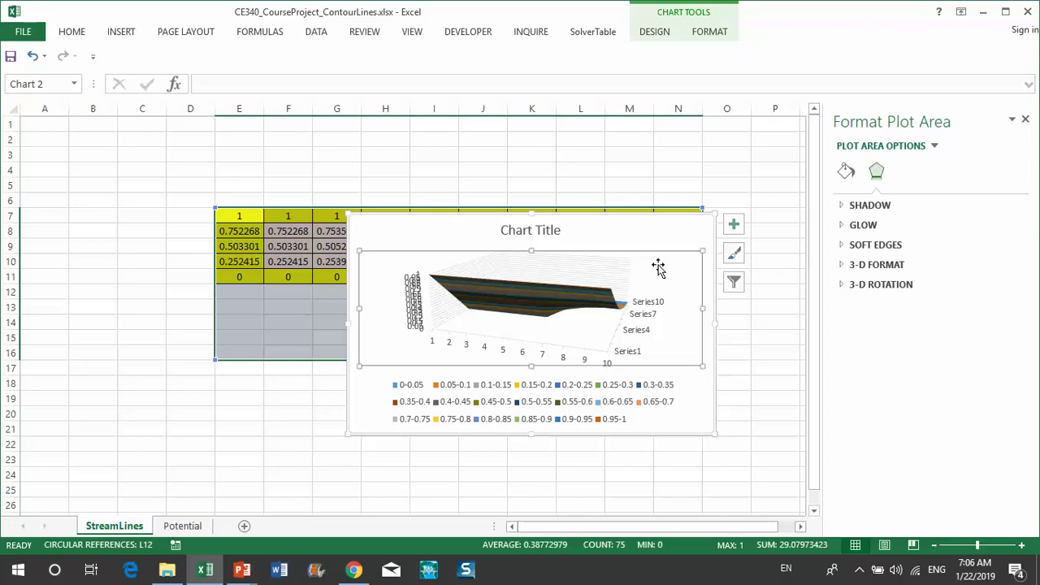
right_click(658, 268)
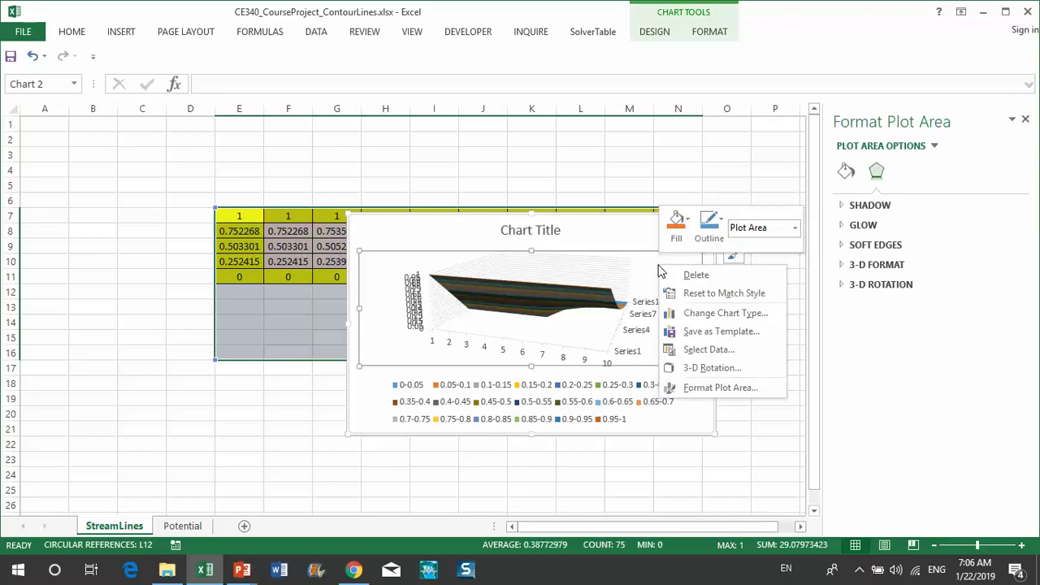
left_click(710, 313)
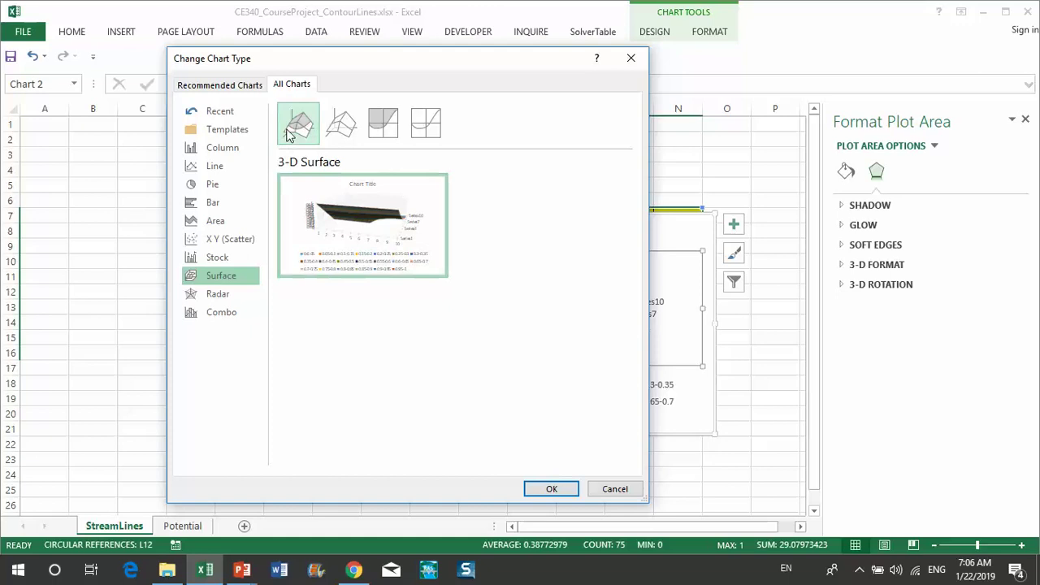
left_click(378, 131)
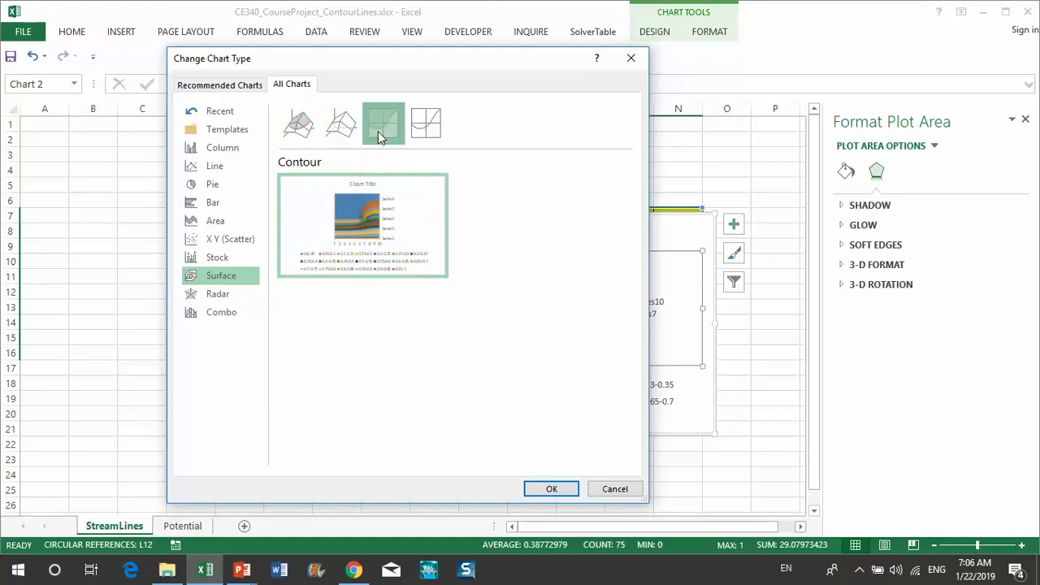
left_click(555, 490)
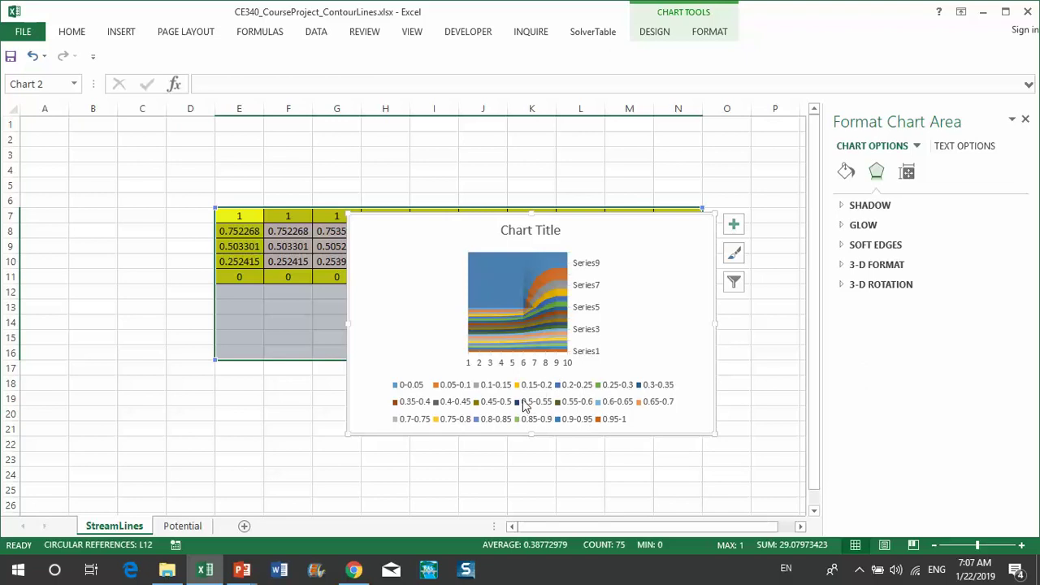
Delete the chart legend and move the chart down over the data table.
left_click(526, 409)
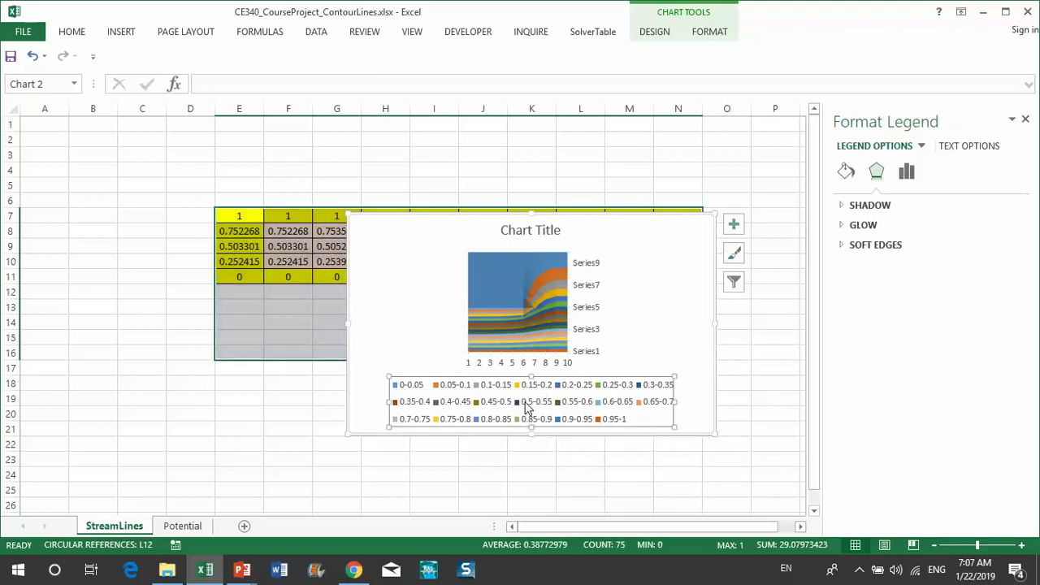
key("Delete")
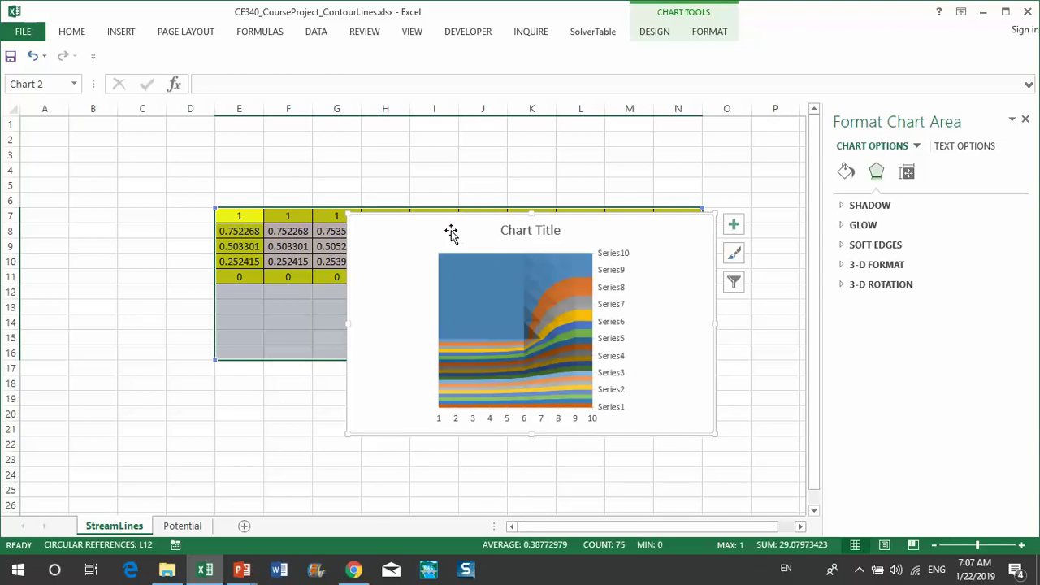
mouse_move(452, 230)
left_mouse_down()
mouse_move(357, 349)
mouse_move(382, 319)
left_mouse_up()
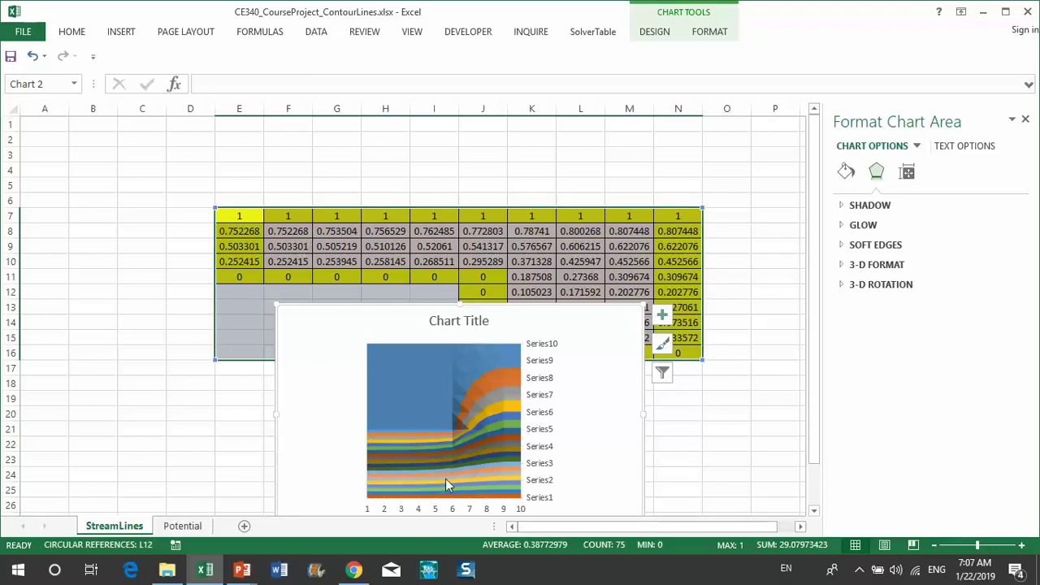
Set the depth axis to series in reverse order and widen the chart leftward.
left_click(550, 398)
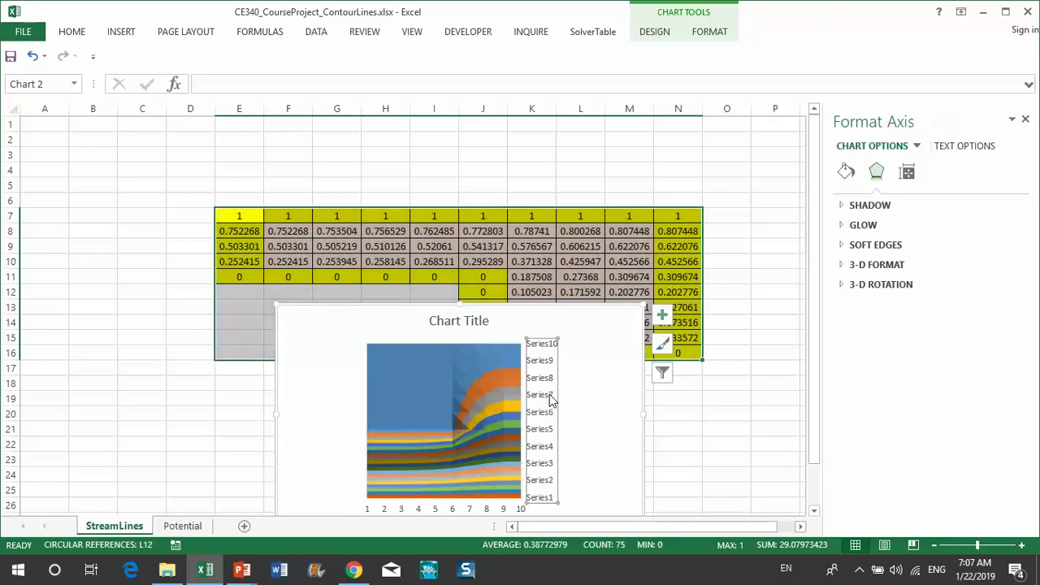
right_click(550, 398)
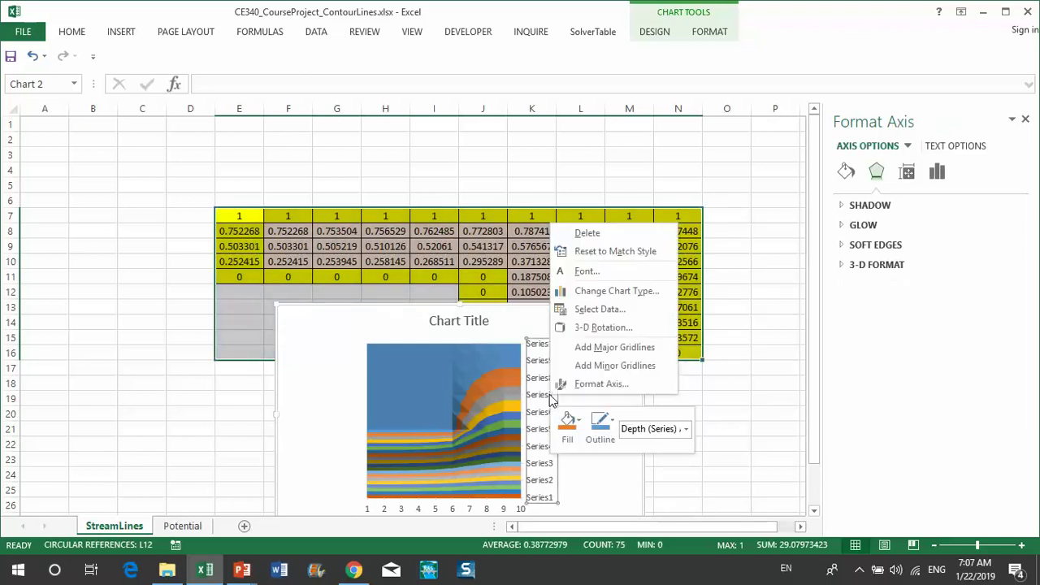
left_click(597, 385)
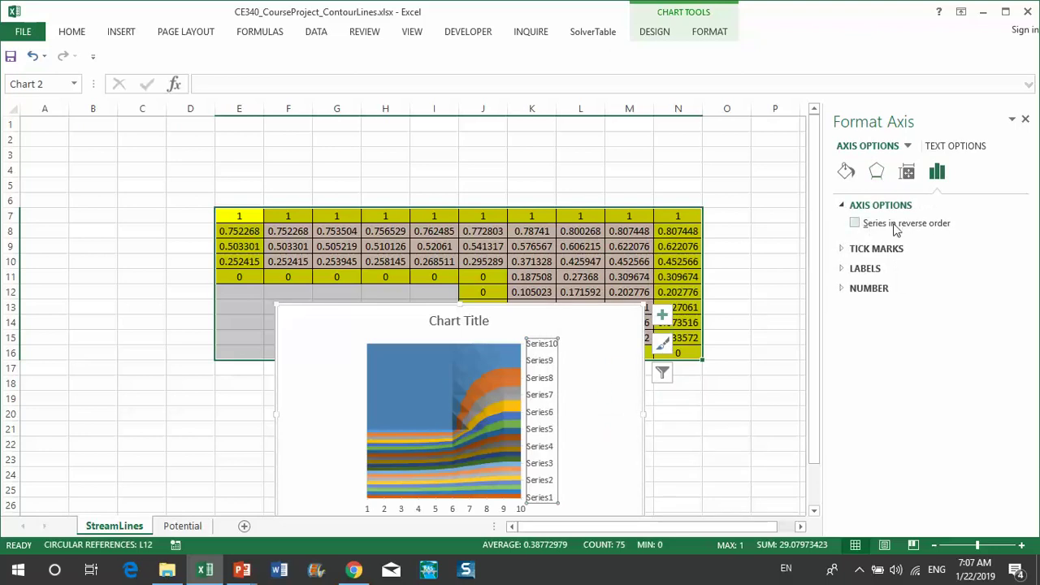
left_click(854, 222)
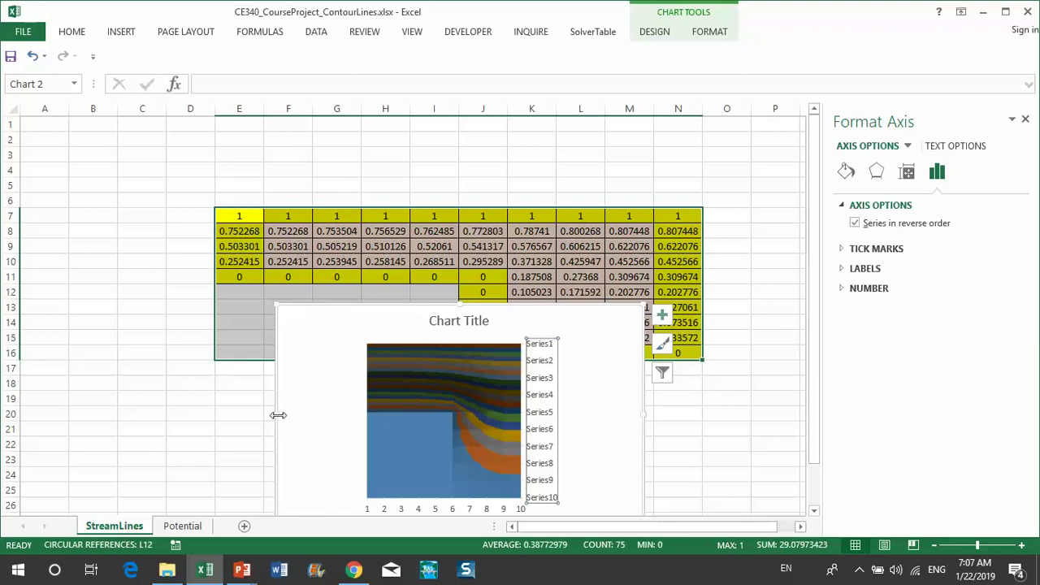
left_click_drag(276, 414, 108, 415)
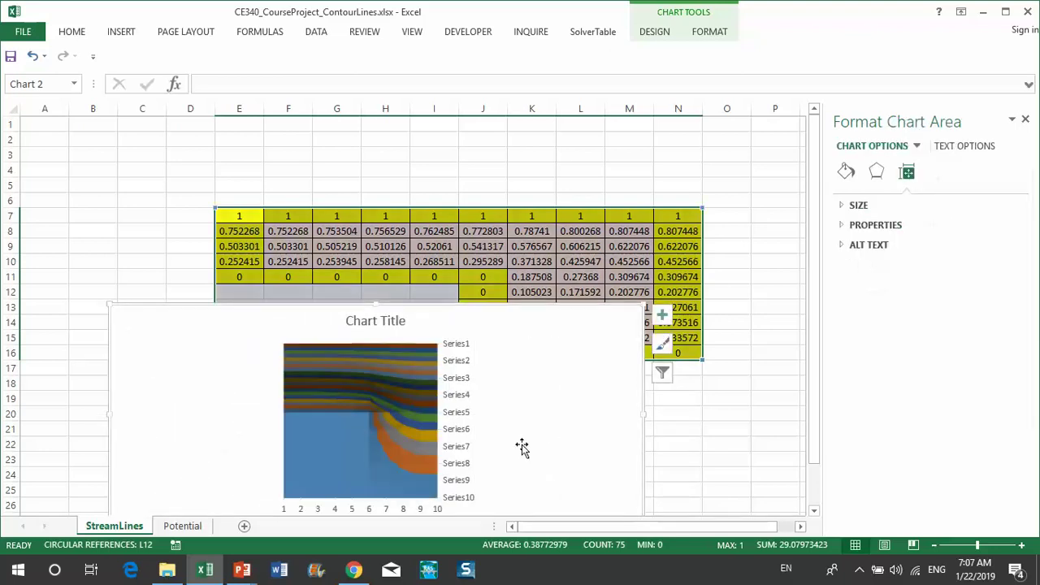
Move the contour chart up to start near row 3, then deselect it.
mouse_move(582, 309)
left_mouse_down()
mouse_move(596, 173)
mouse_move(631, 167)
left_mouse_up()
left_click(410, 177)
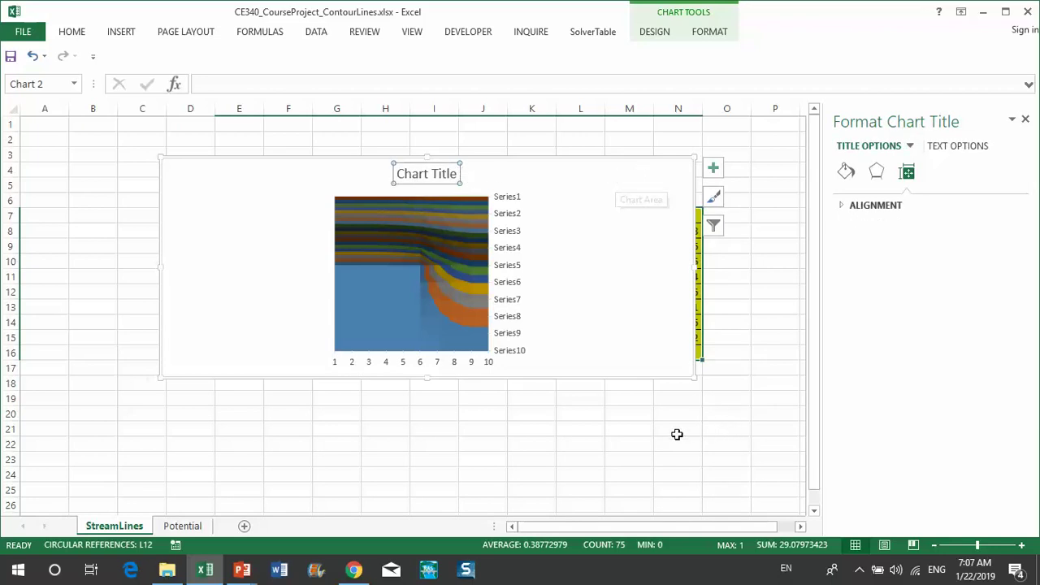
left_click(601, 413)
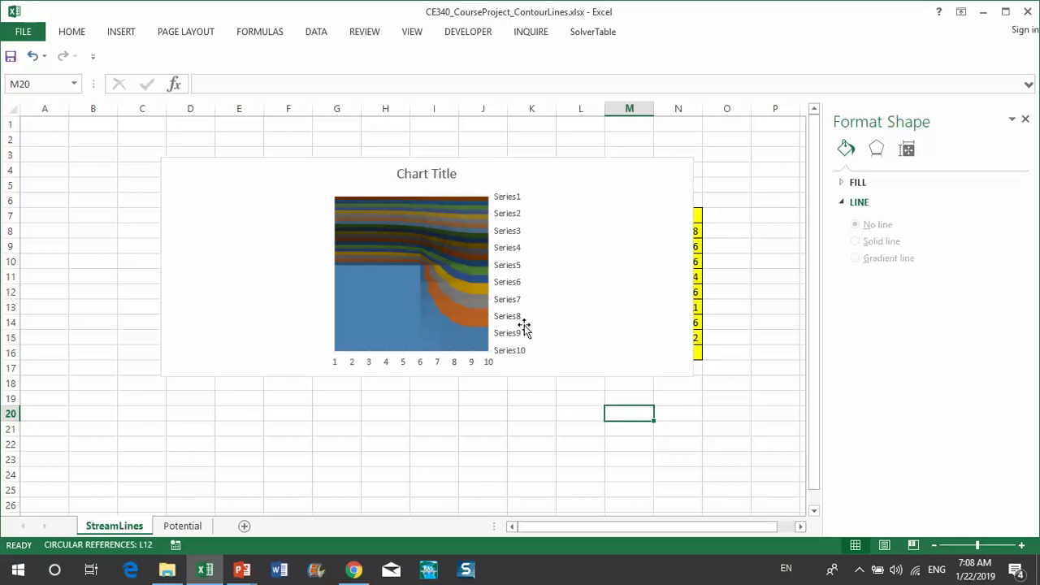
left_click(601, 195)
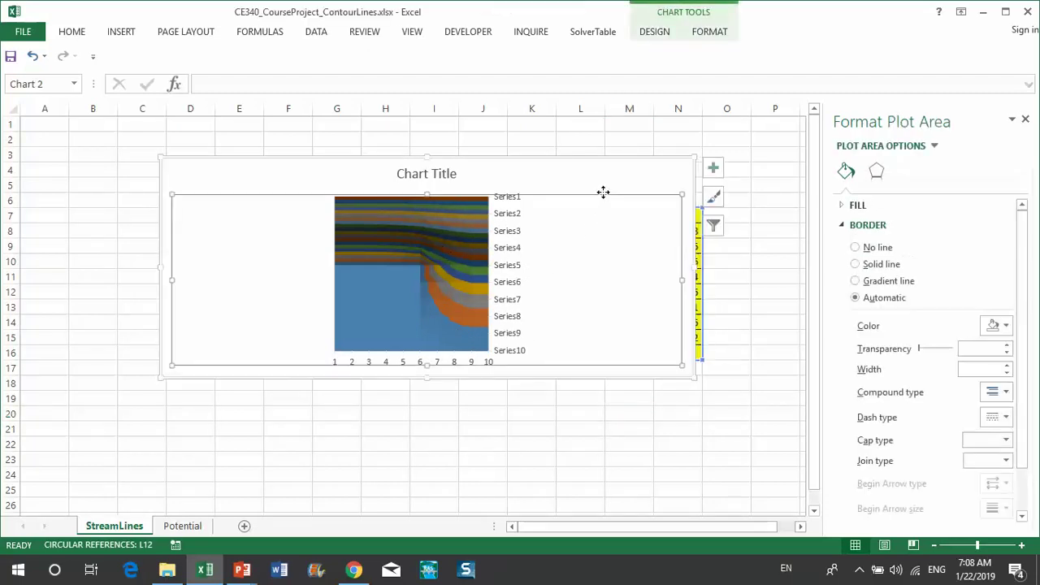
left_click(599, 223)
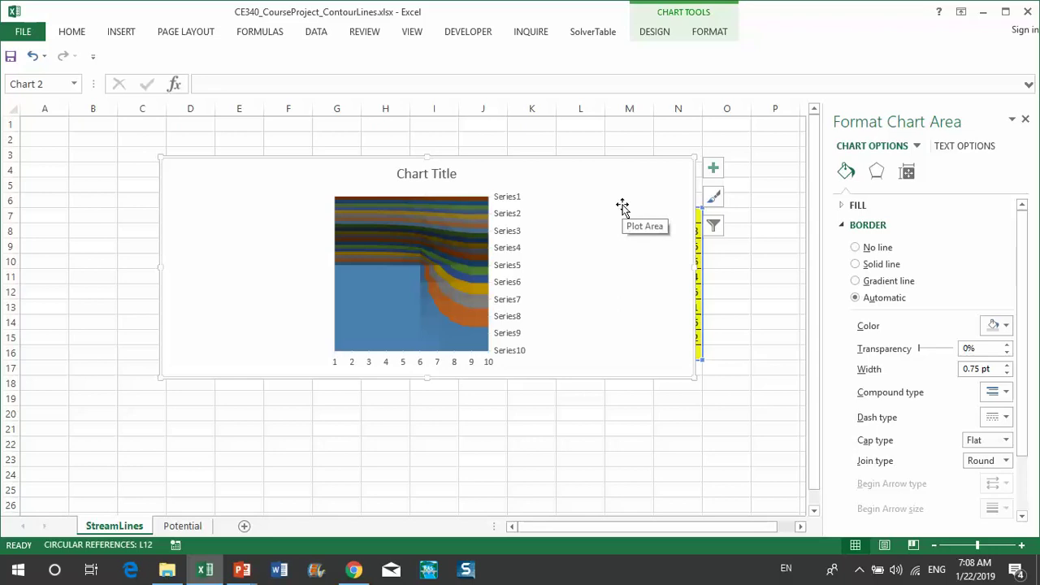
left_click(656, 423)
left_click(585, 325)
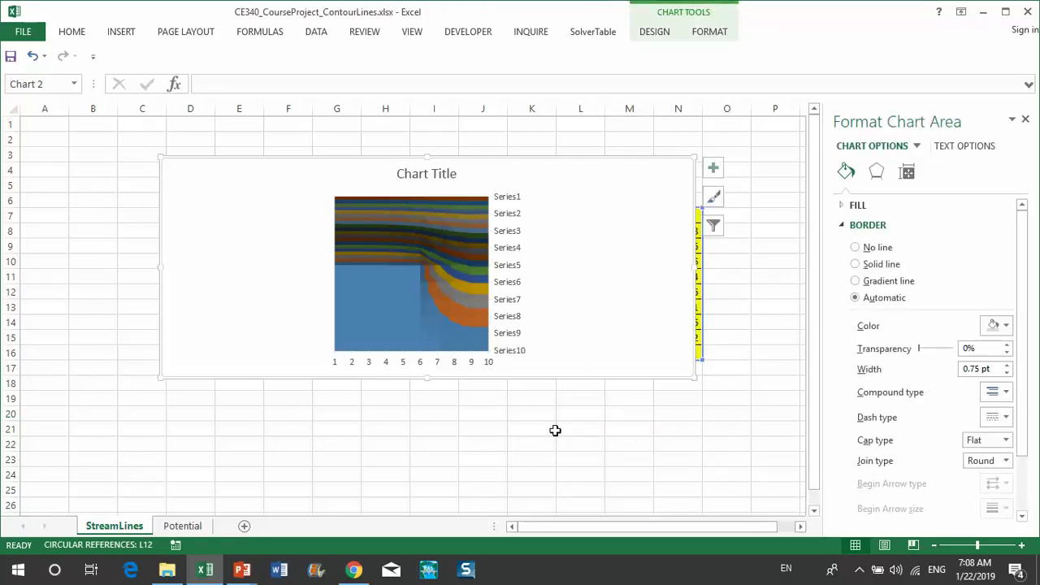
left_click(555, 428)
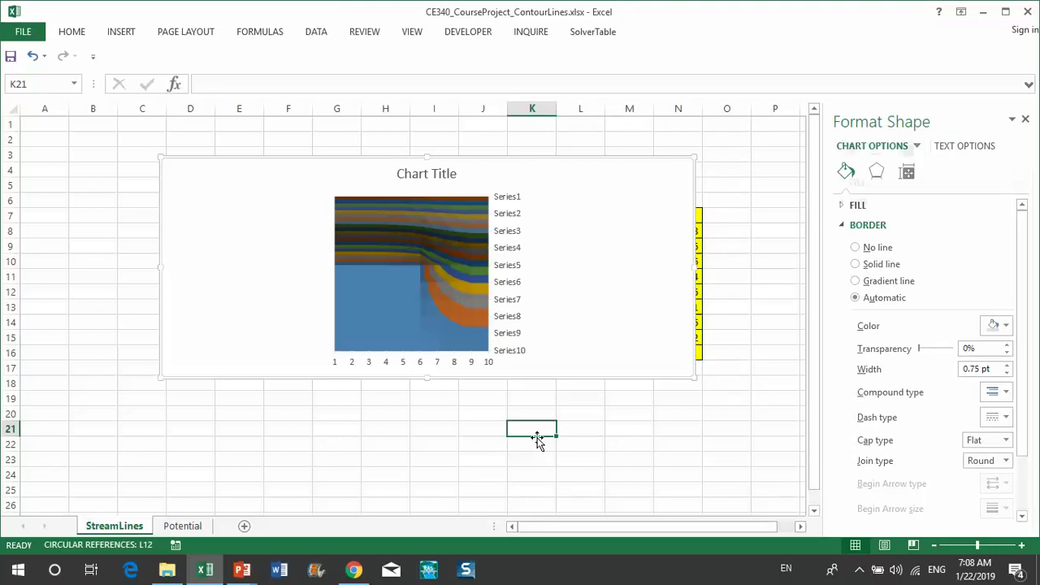
Bring up Chrome and open Plotly's Online Graph Maker from the bookmarks bar.
left_click(355, 571)
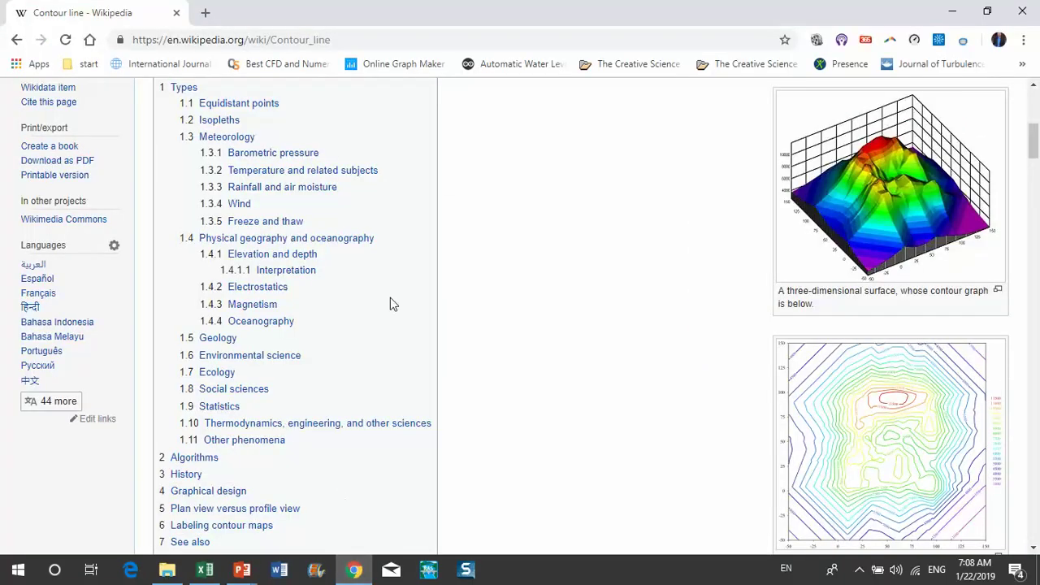
left_click(378, 67)
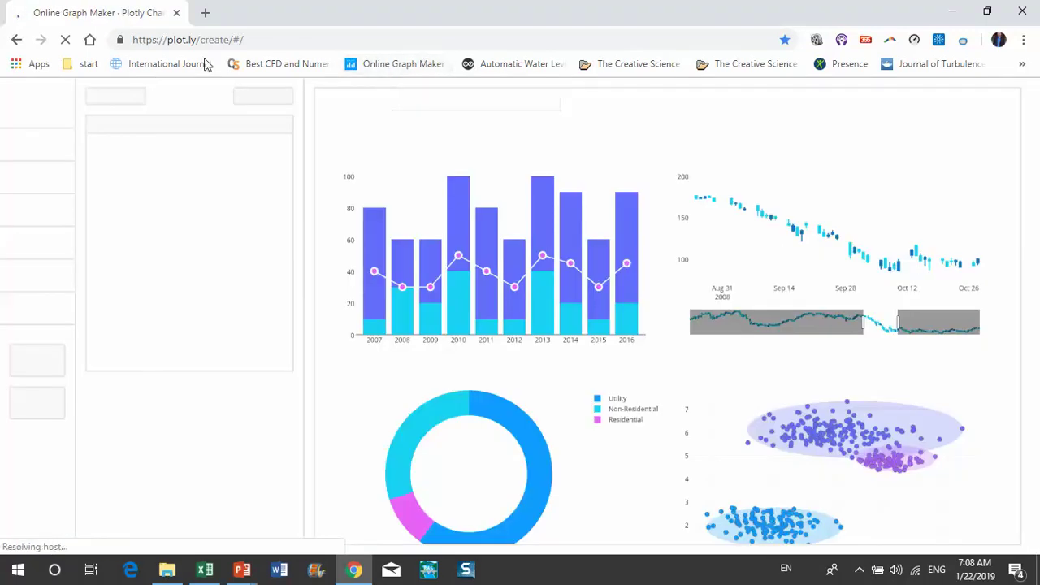
Add trace 0 as a Contour trace in Plotly, then return to Excel.
left_click(263, 39)
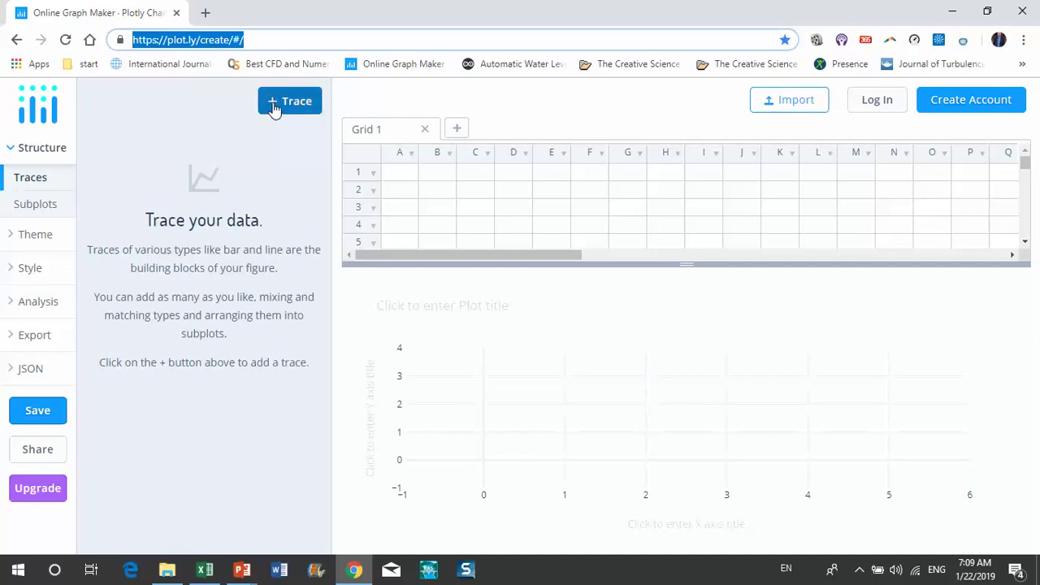
left_click(274, 109)
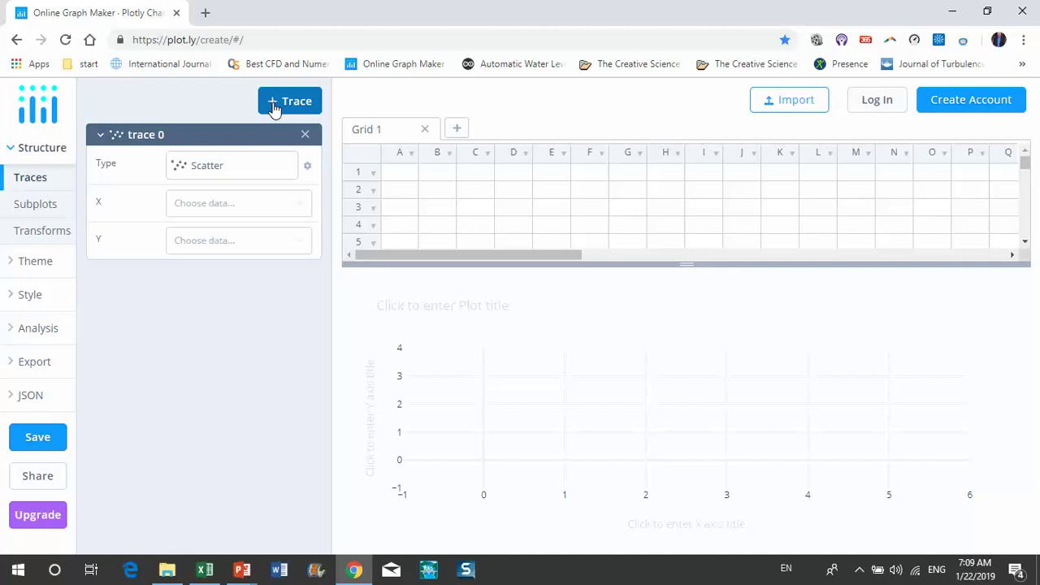
left_click(232, 170)
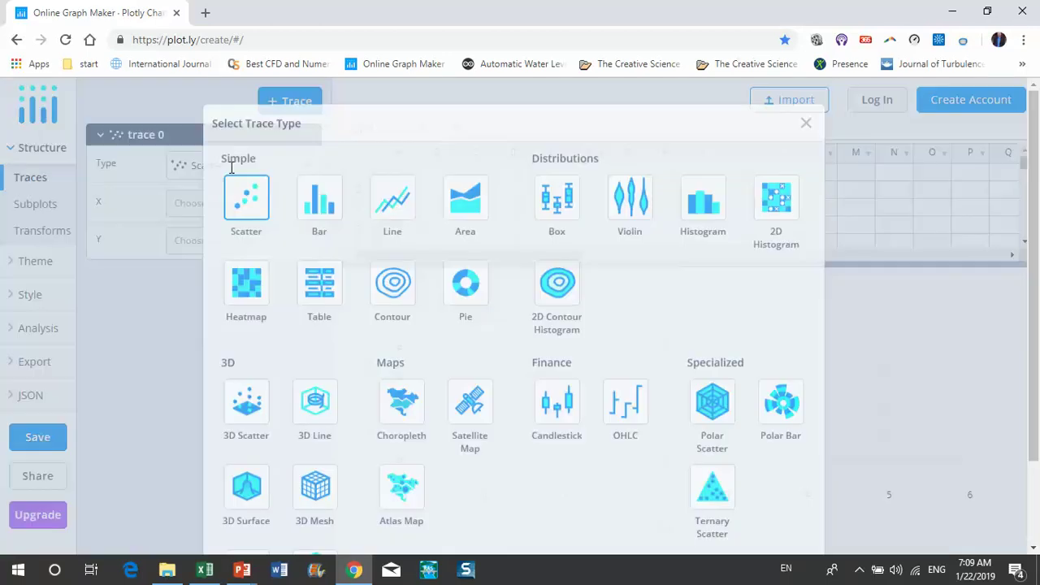
left_click(397, 288)
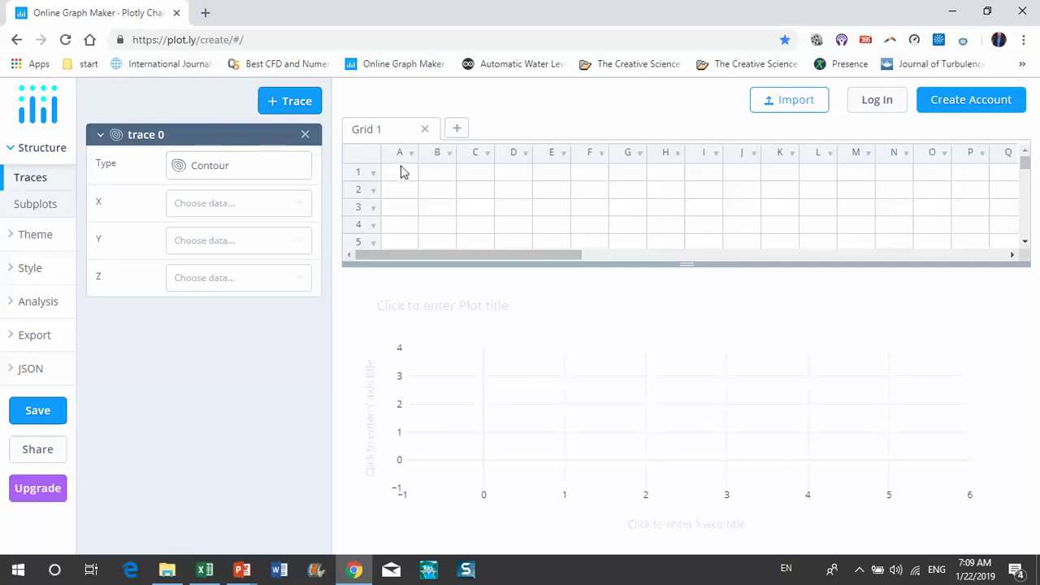
left_click(207, 569)
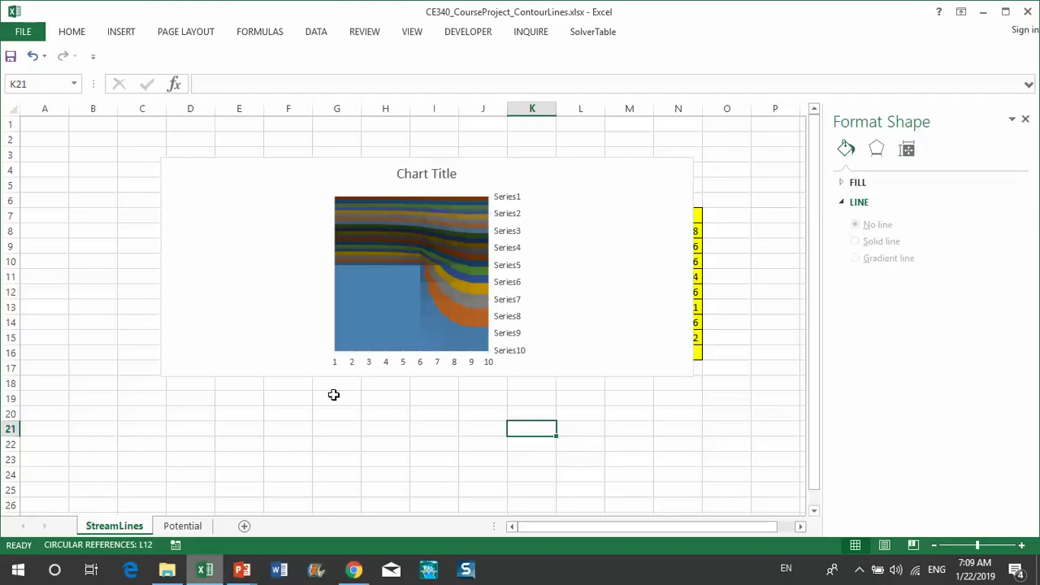
Move the chart below the table, copy E7:N16, and return to the Plotly editor.
left_click_drag(311, 187, 246, 438)
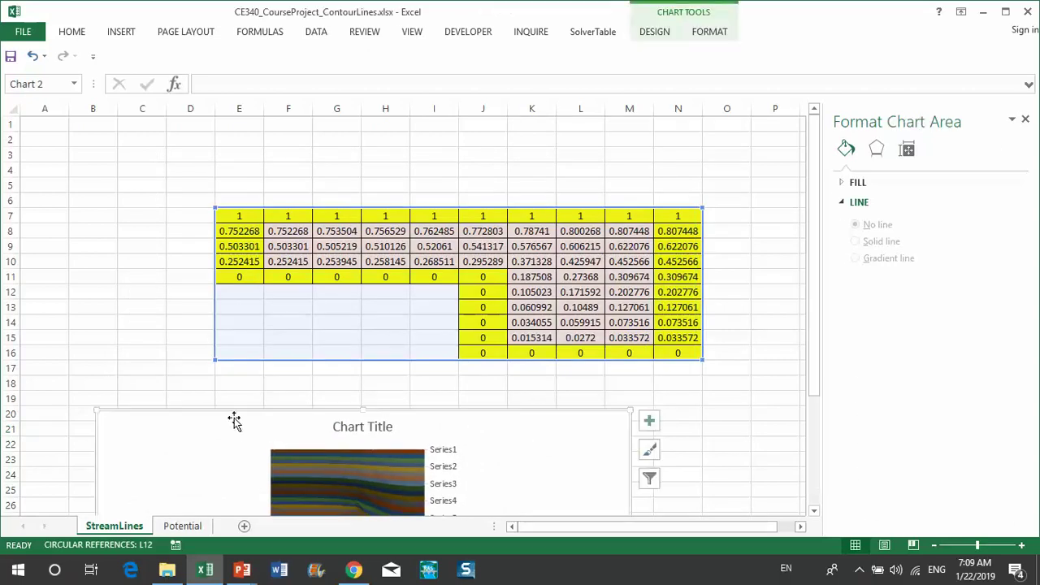
left_click(161, 315)
left_click_drag(239, 215, 673, 351)
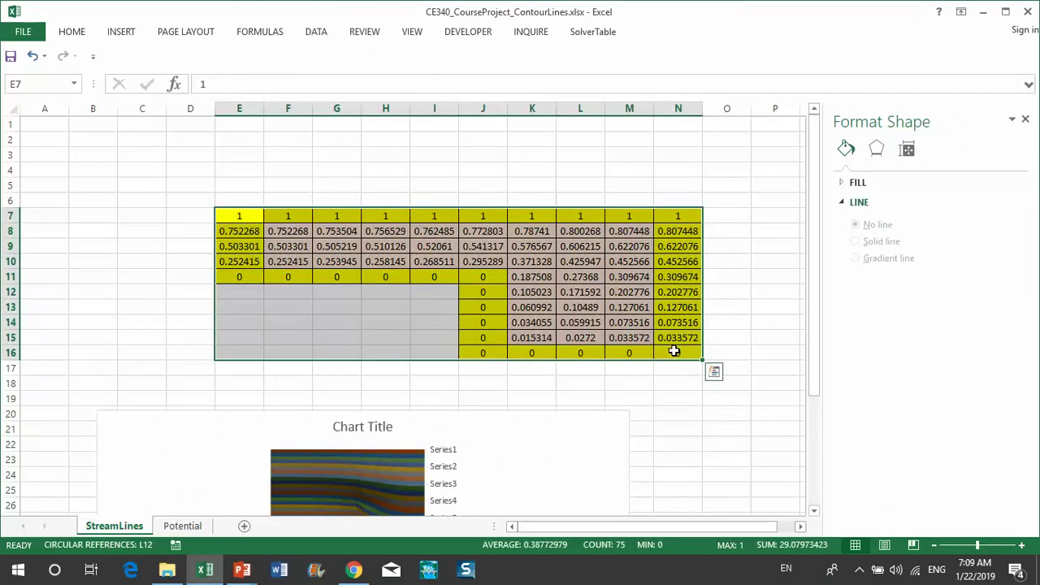
key("ctrl+c")
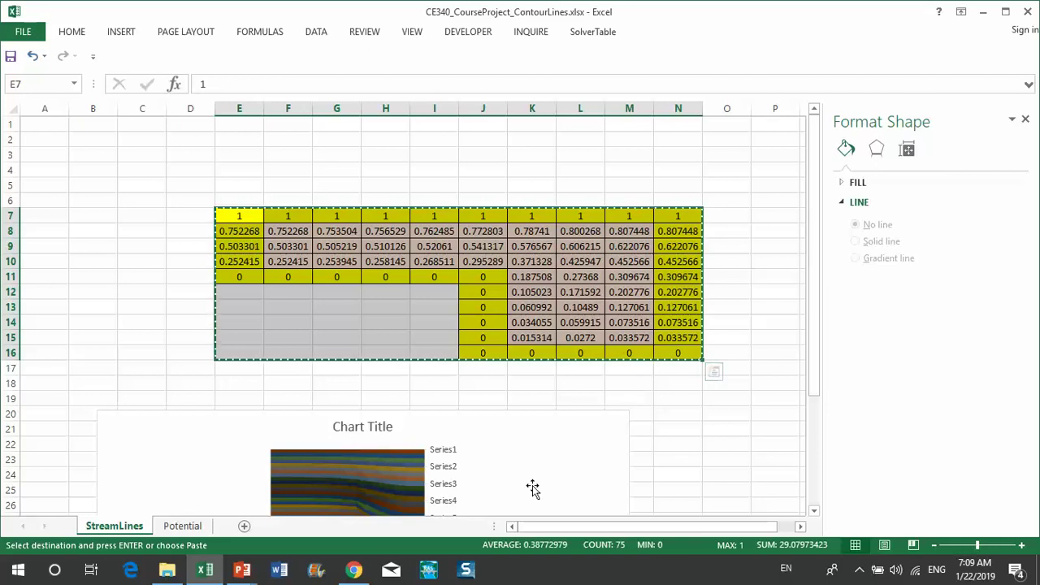
left_click(357, 567)
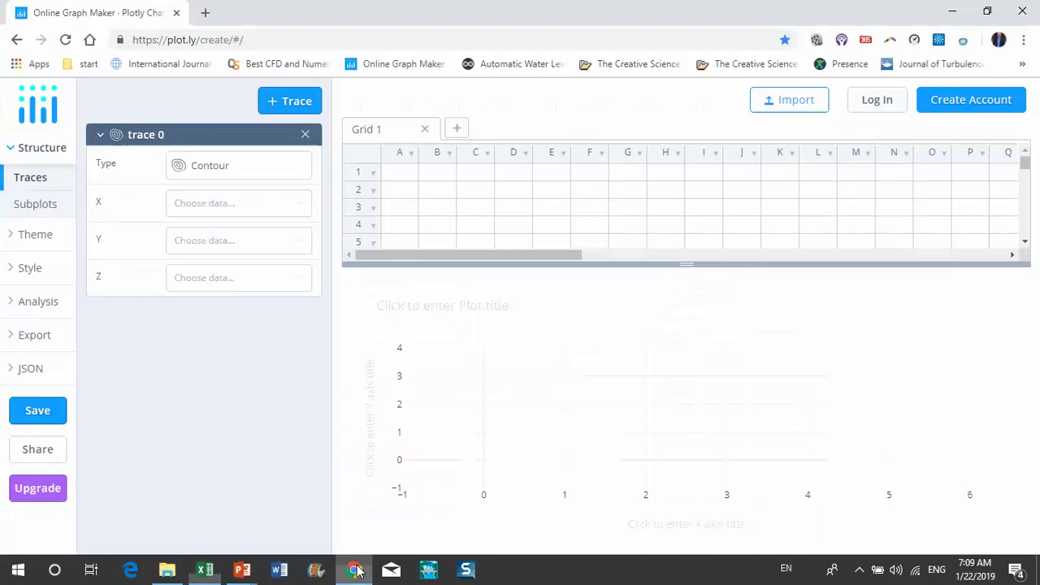
Paste the copied Excel streamline values into Grid 1 starting at cell A1.
left_click(398, 177)
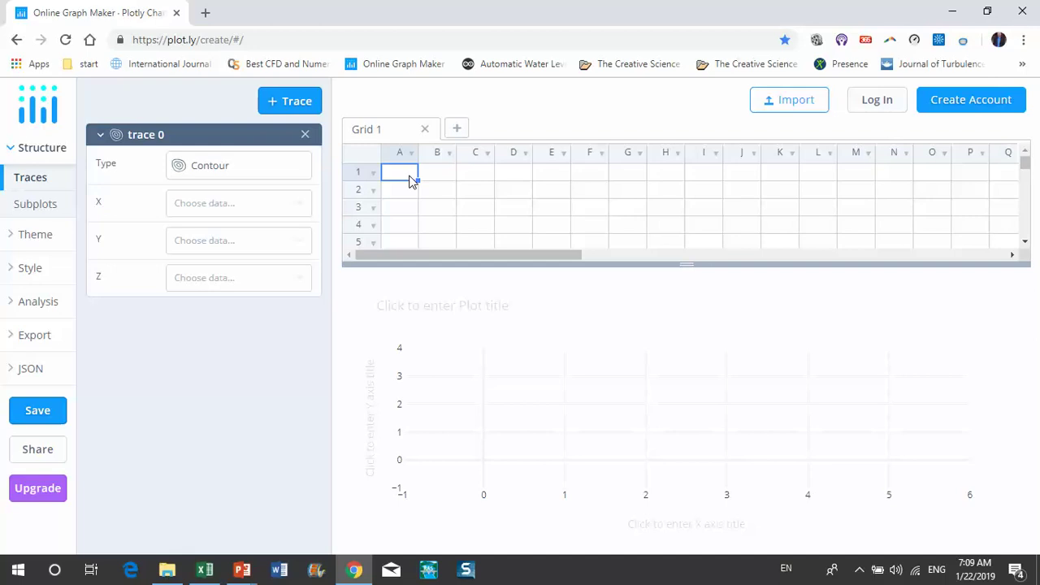
key("ctrl+v")
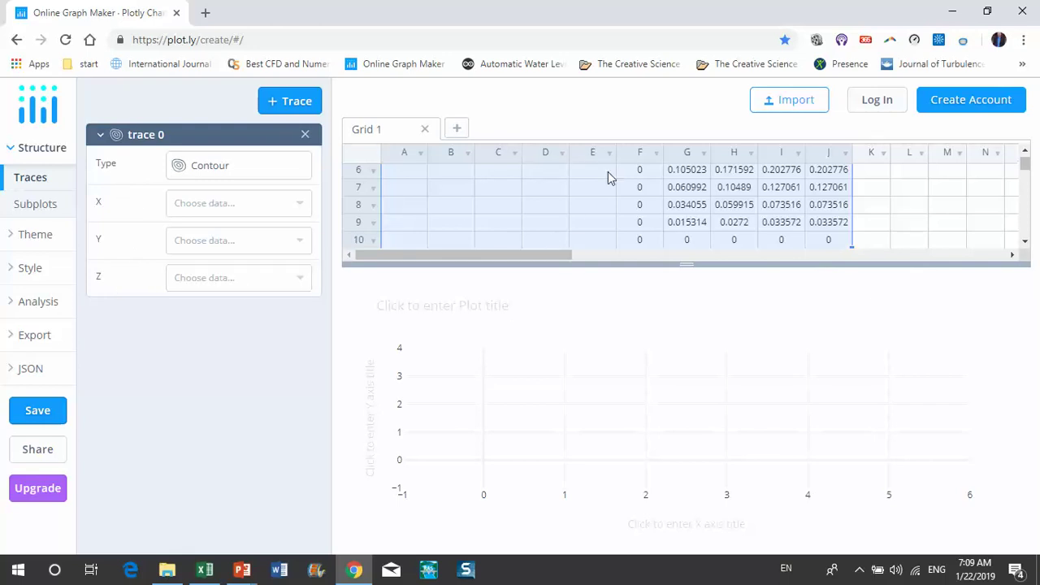
left_click(225, 278)
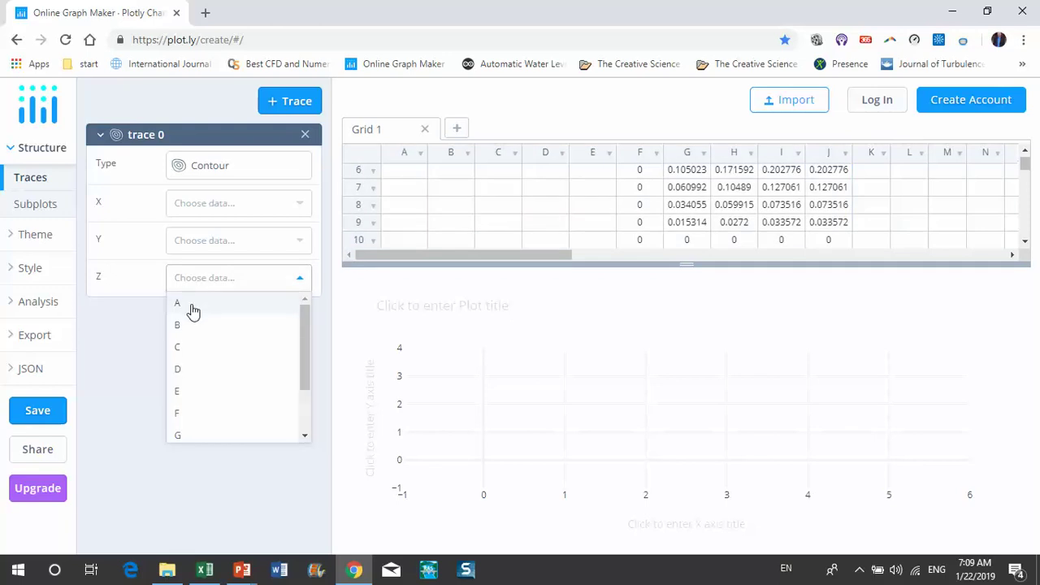
Set the contour trace's Z data to columns A, B, C, D and E.
left_click(193, 311)
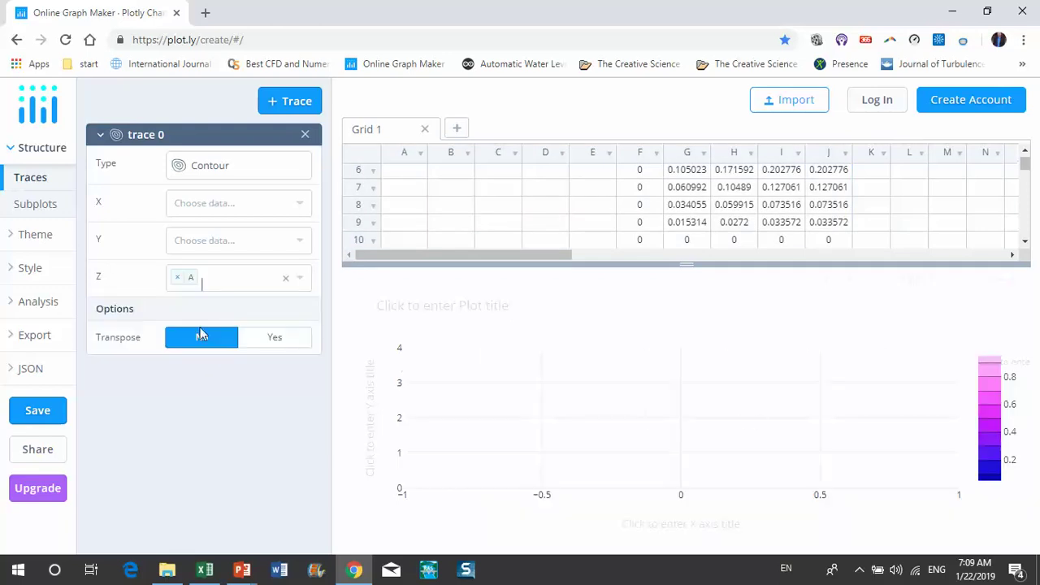
left_click(207, 279)
left_click(207, 306)
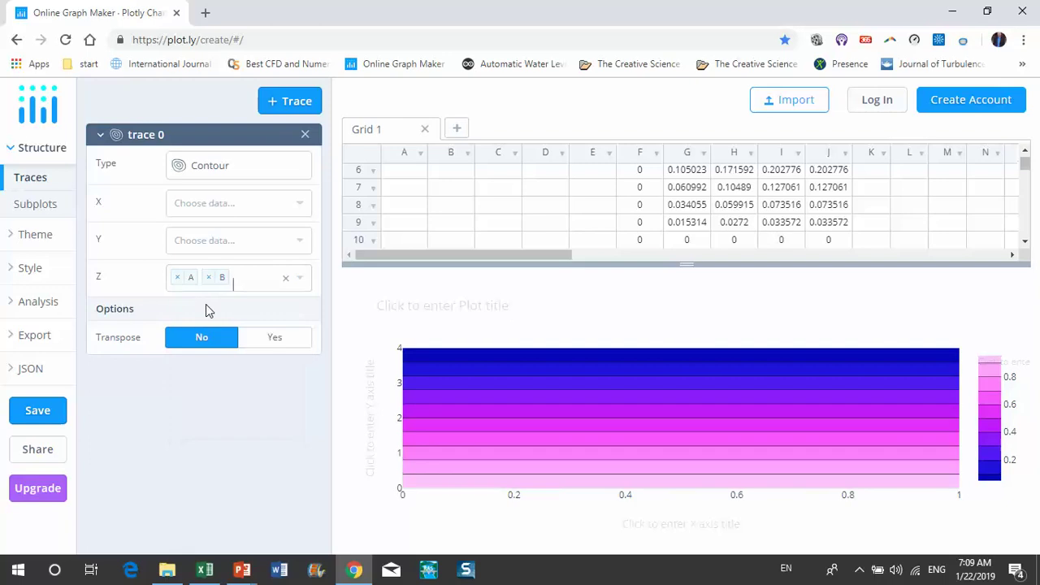
left_click(234, 281)
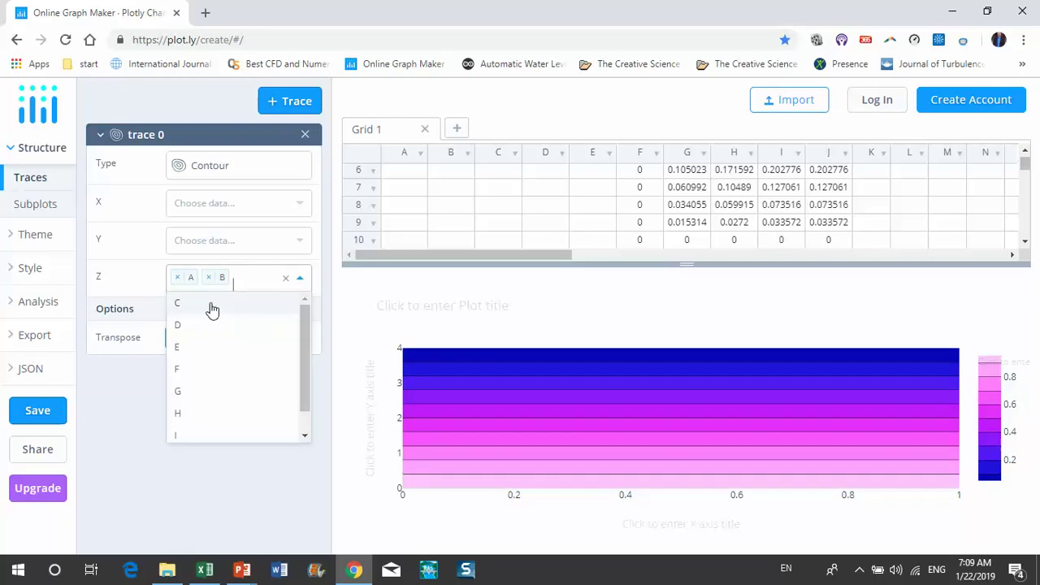
left_click(210, 304)
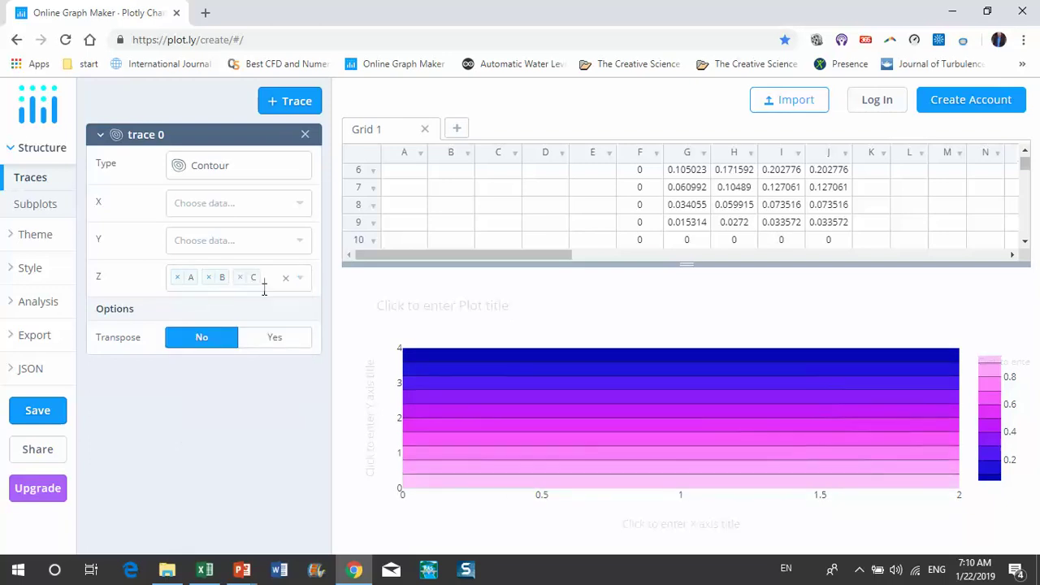
left_click(264, 286)
left_click(205, 308)
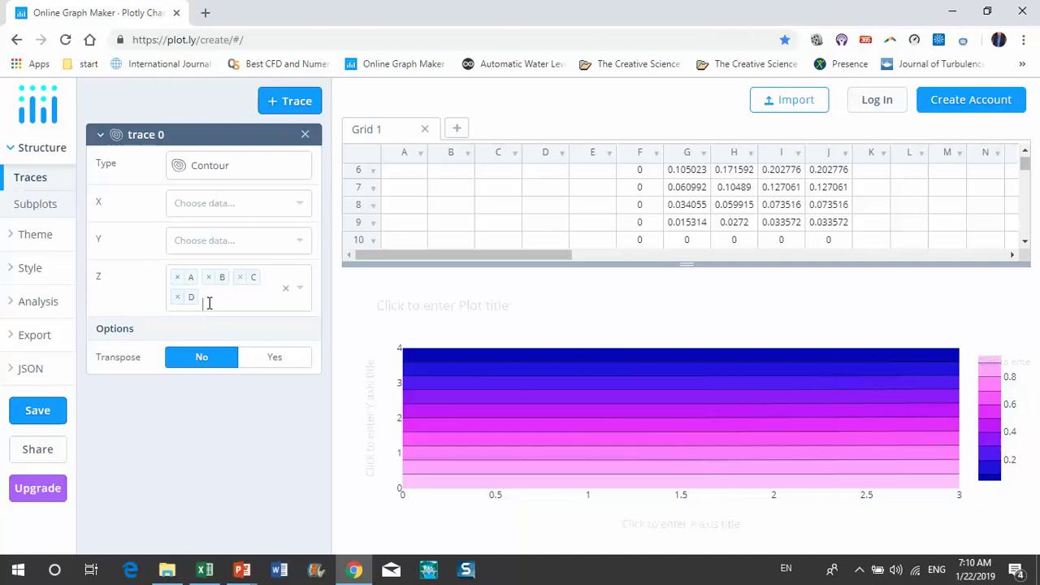
left_click(209, 303)
left_click(200, 321)
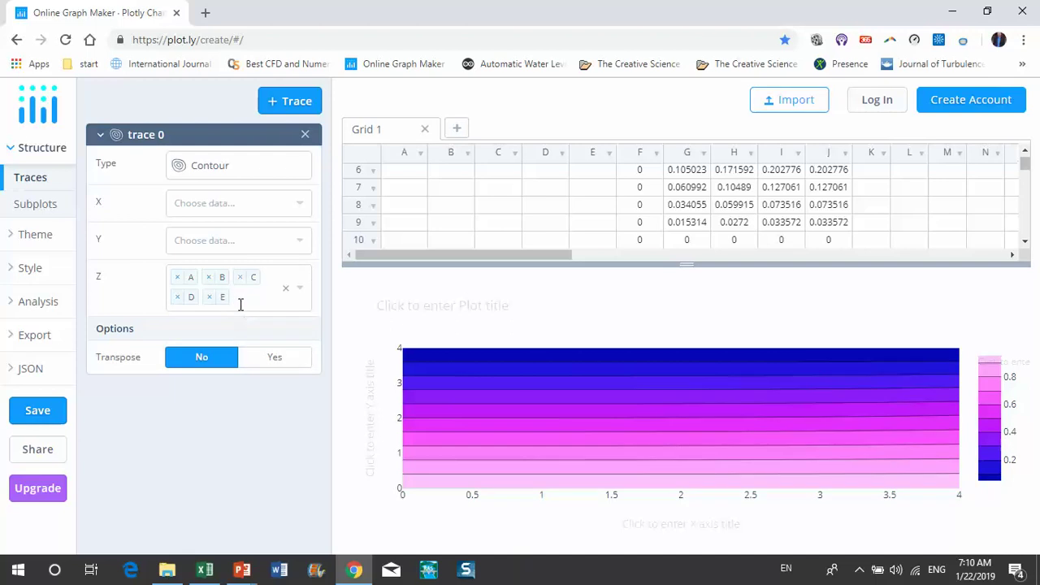
Add columns F, G, H, I and J to the Z data.
left_click(241, 305)
left_click(216, 335)
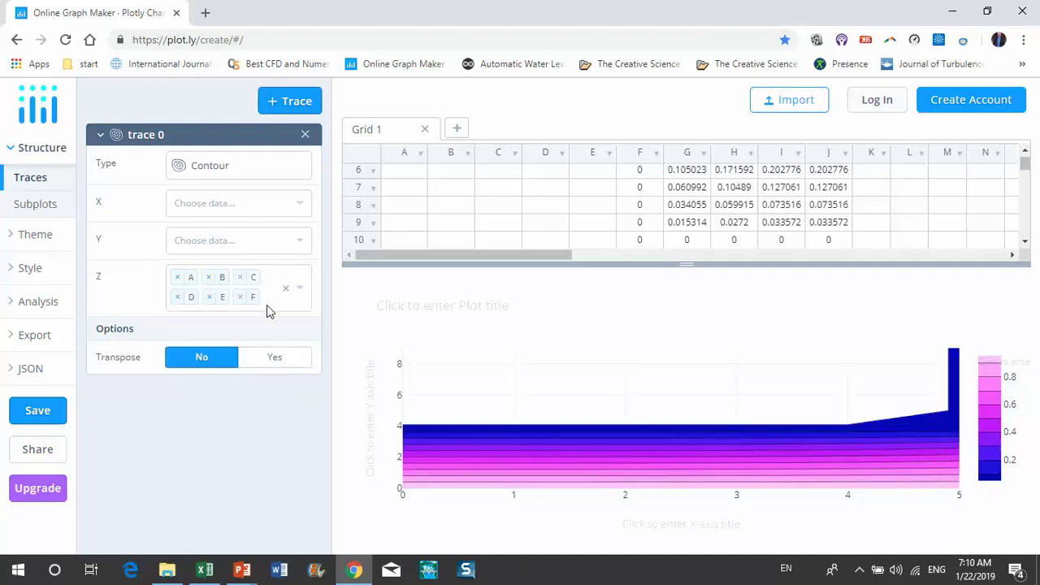
left_click(266, 304)
left_click(228, 323)
left_click(240, 324)
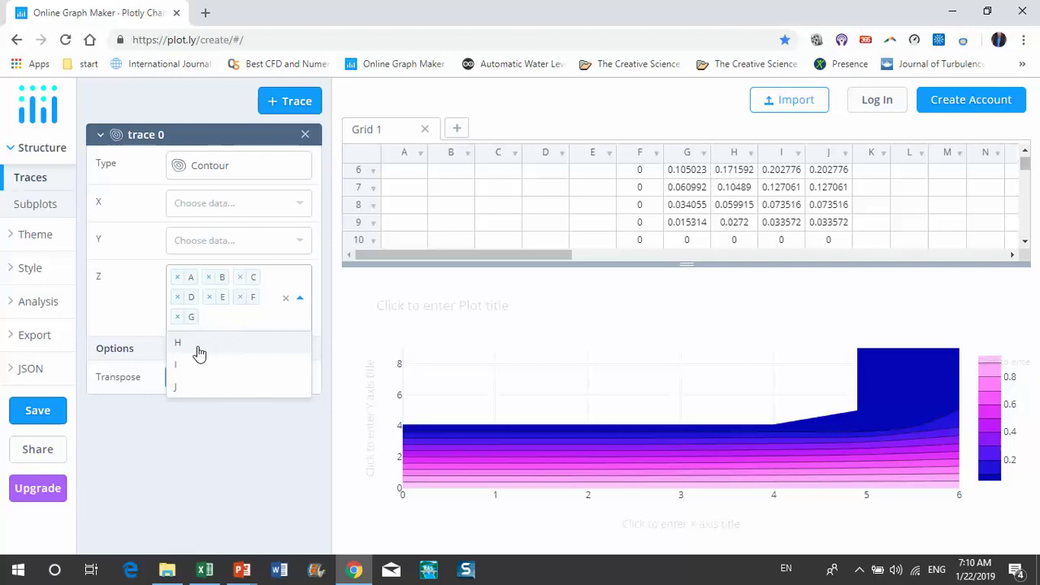
left_click(197, 354)
left_click(237, 330)
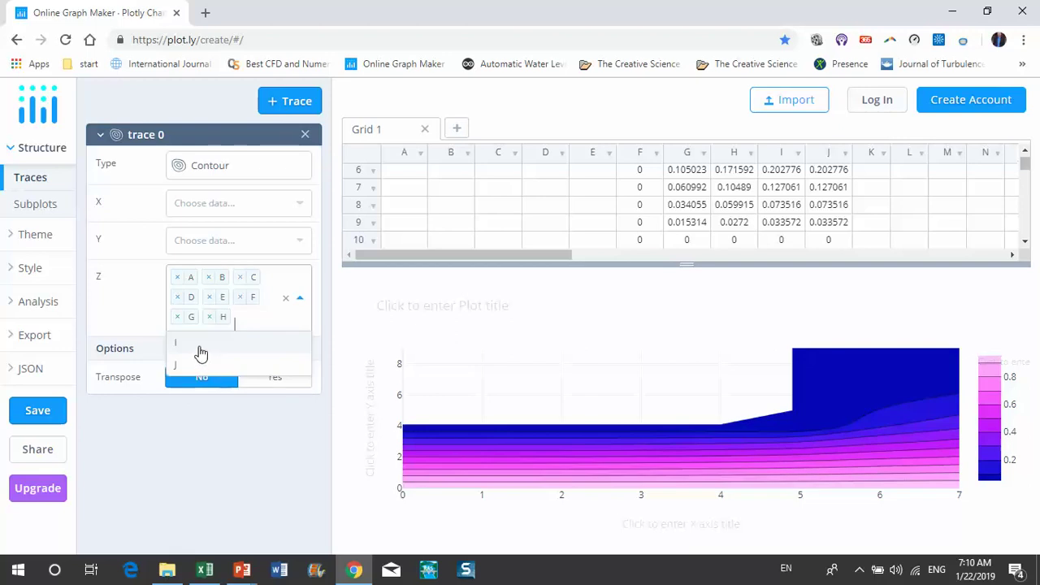
left_click(201, 354)
left_click(262, 321)
left_click(221, 343)
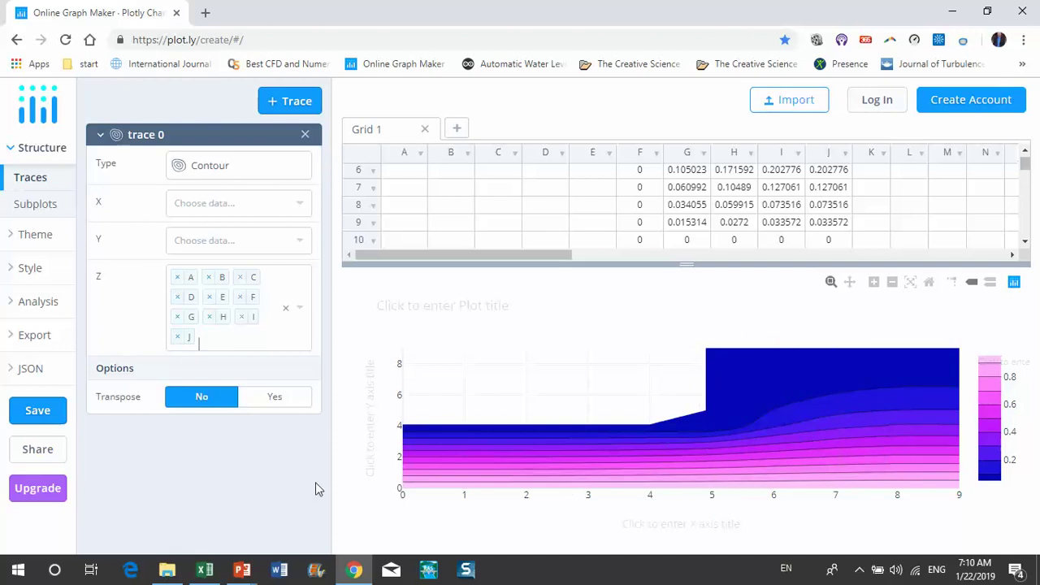
Try the Viridis, Cividis, Blues, Greens and Purples colorscales, then settle on the blue-to-pink scale.
left_click(39, 239)
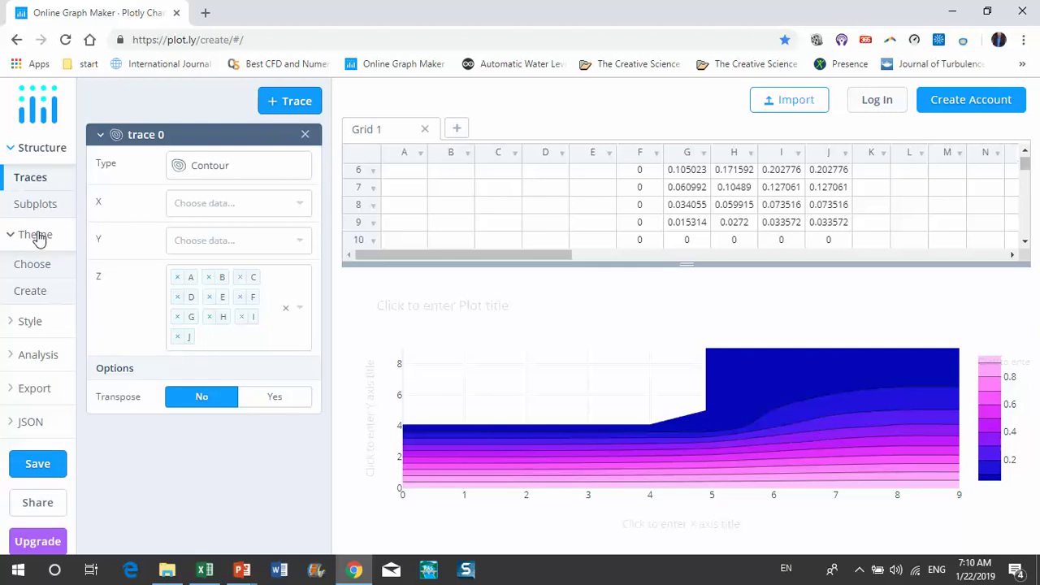
left_click(41, 323)
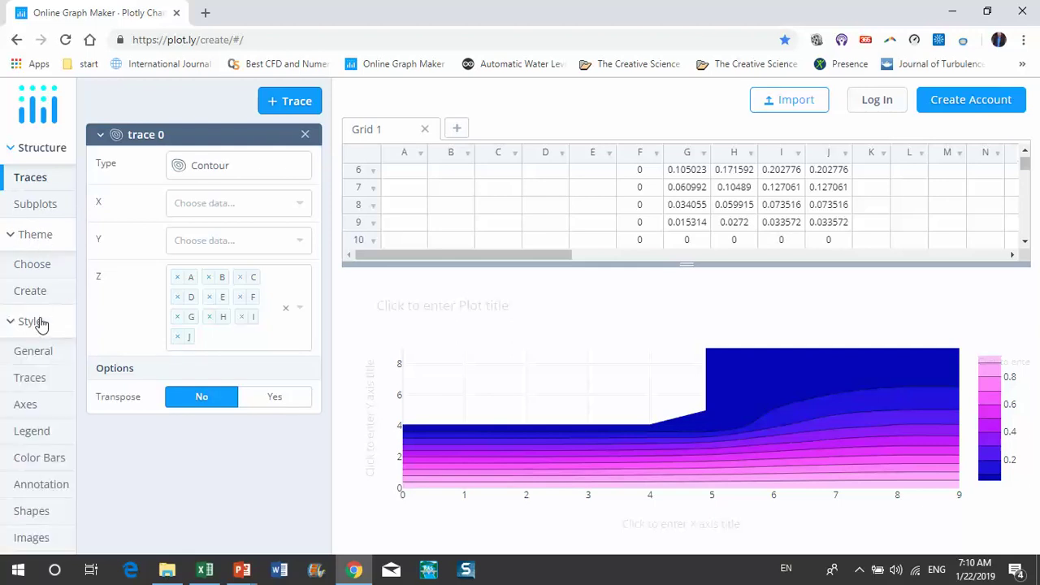
left_click(34, 355)
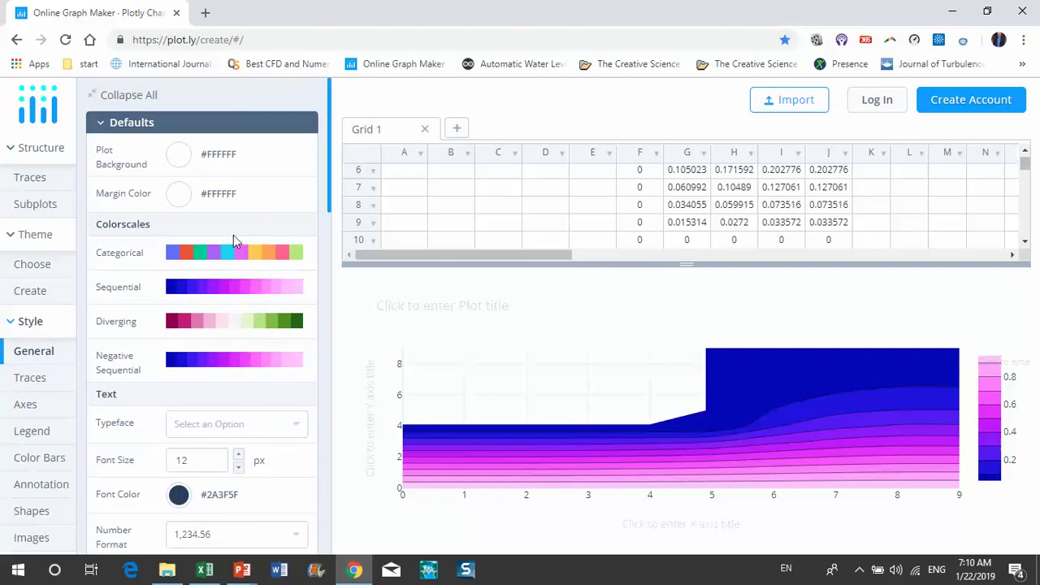
left_click(232, 292)
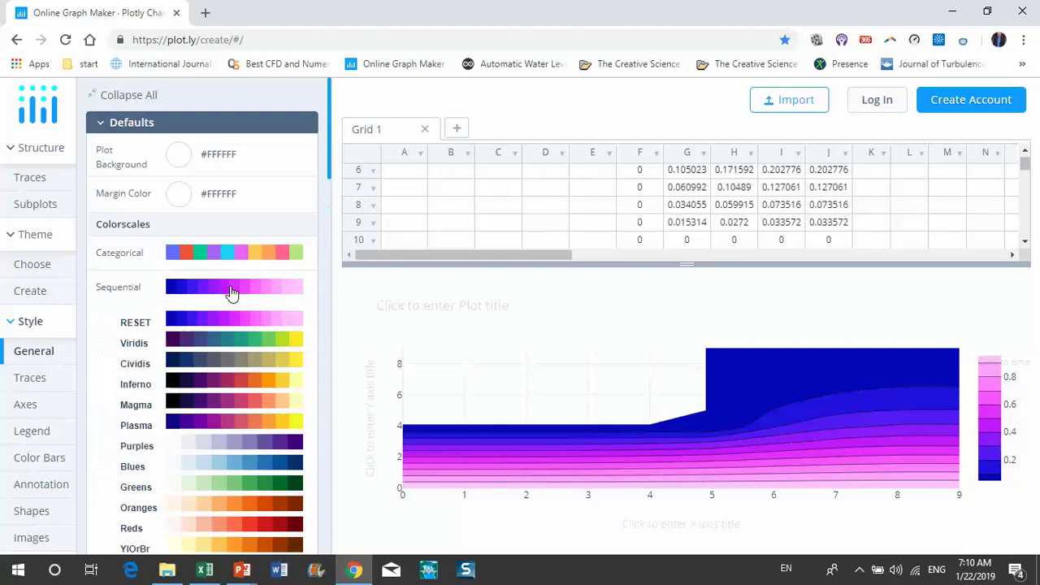
left_click(231, 341)
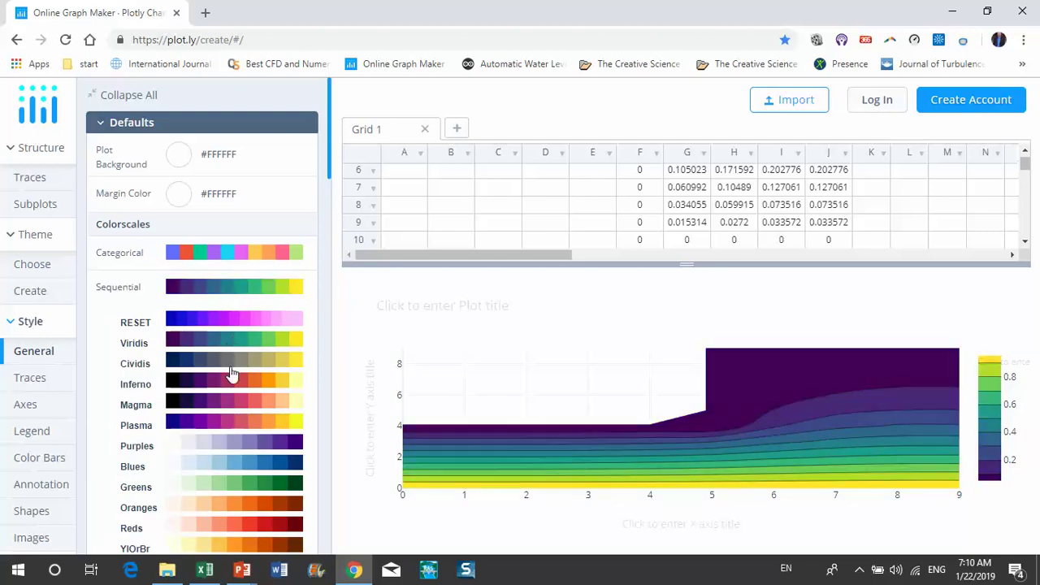
left_click(231, 372)
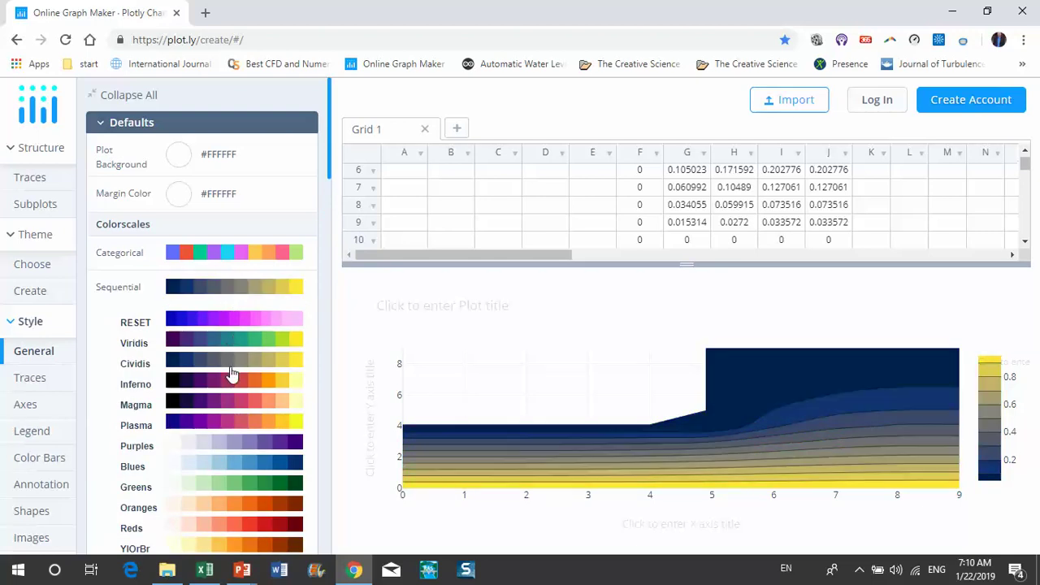
left_click(246, 463)
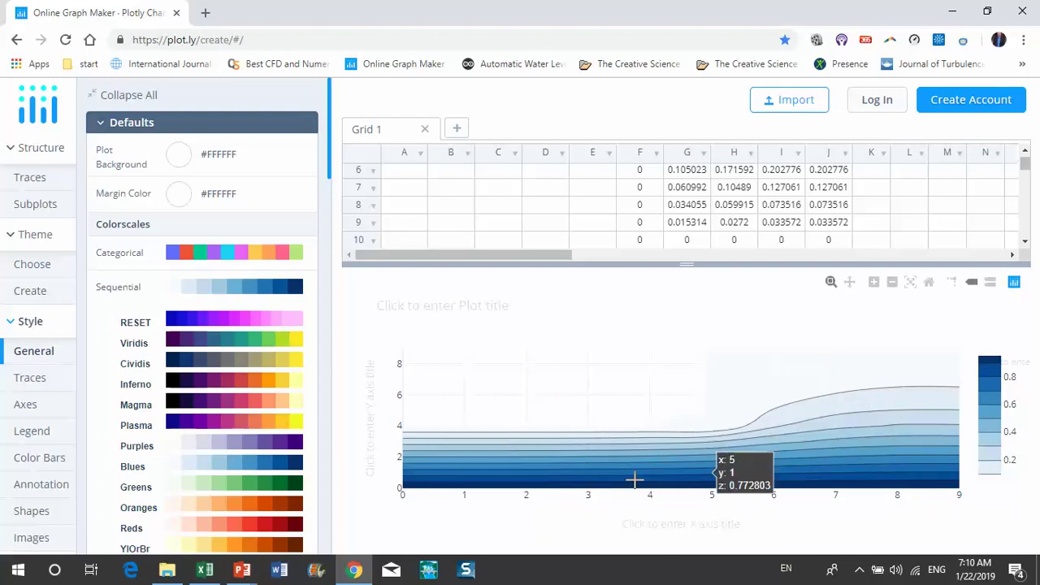
left_click(230, 487)
left_click(226, 532)
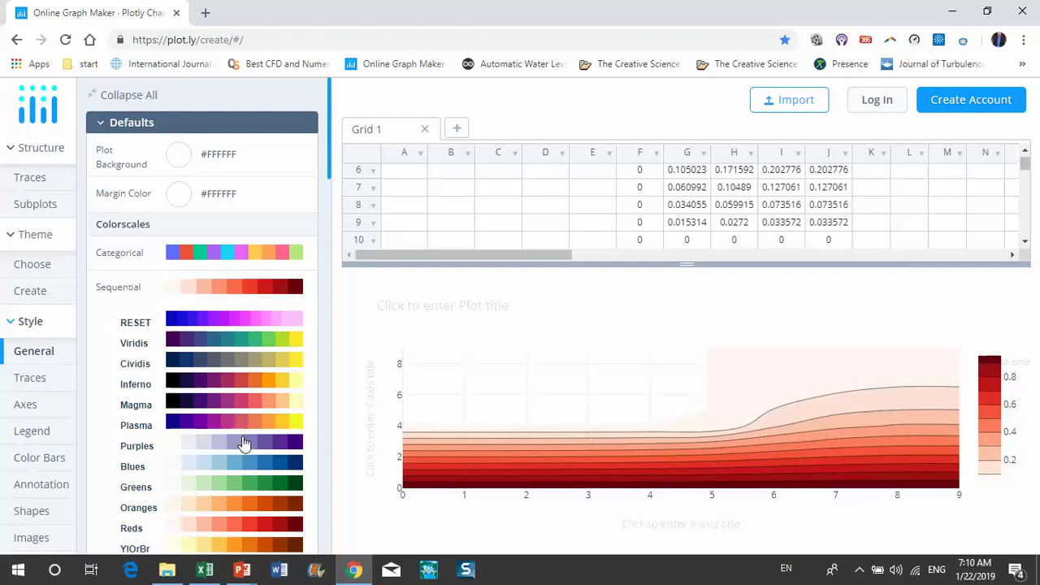
left_click(244, 443)
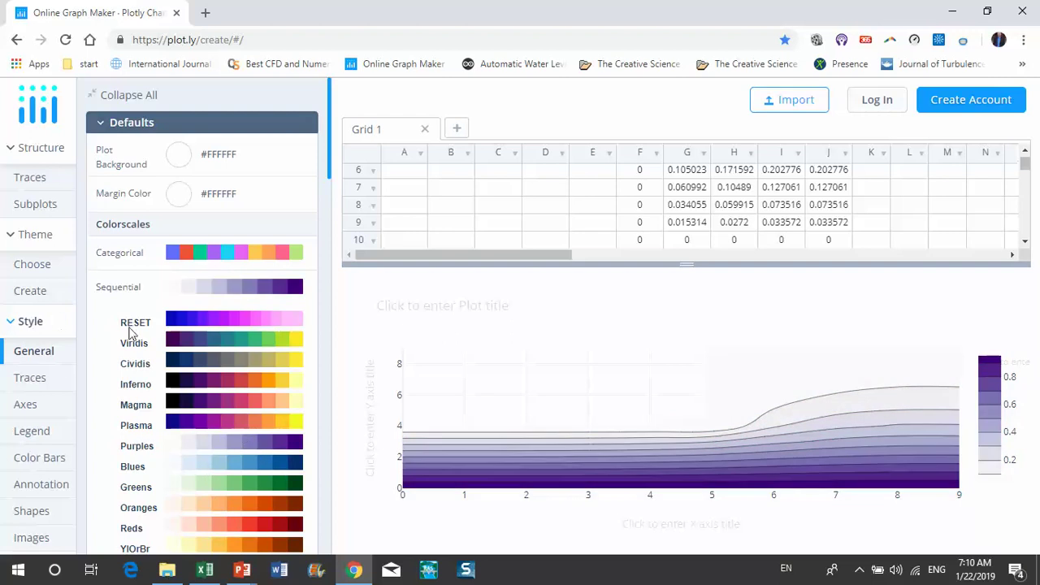
left_click(245, 327)
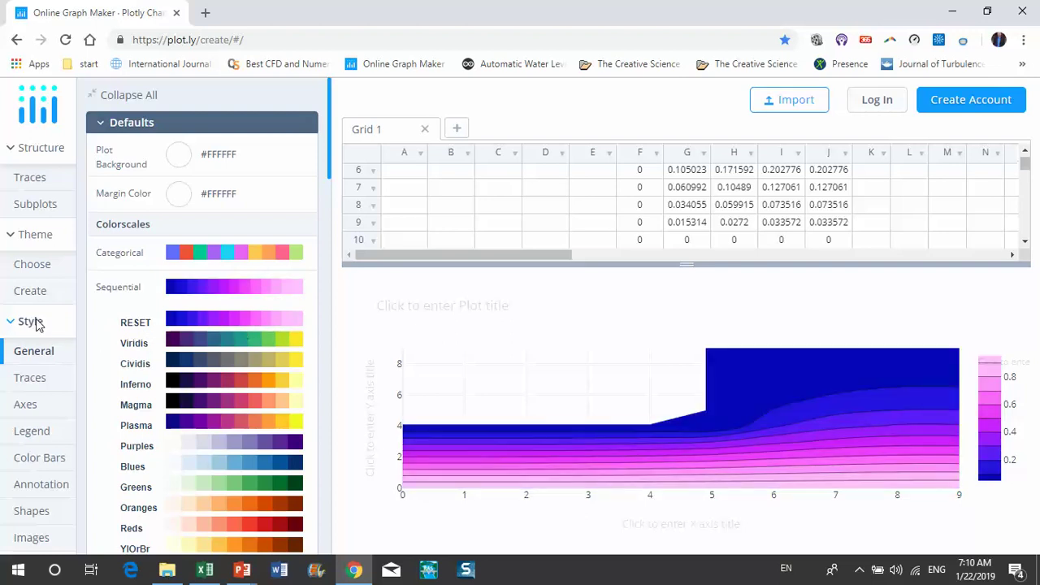
Change contour Coloring from Lines to None, leaving plain black contour lines.
left_click(39, 381)
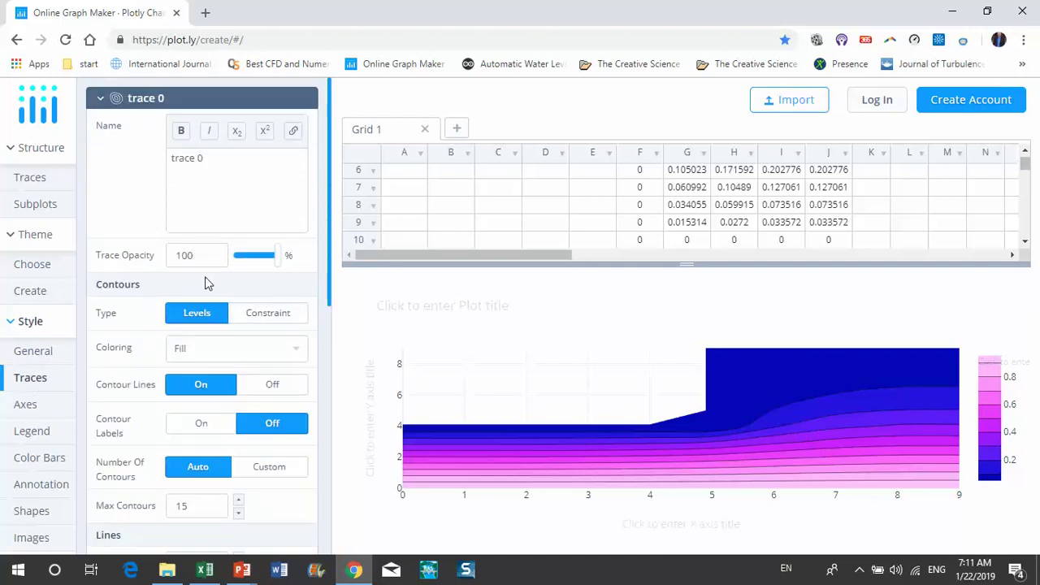
scroll(205, 277, "down", 1)
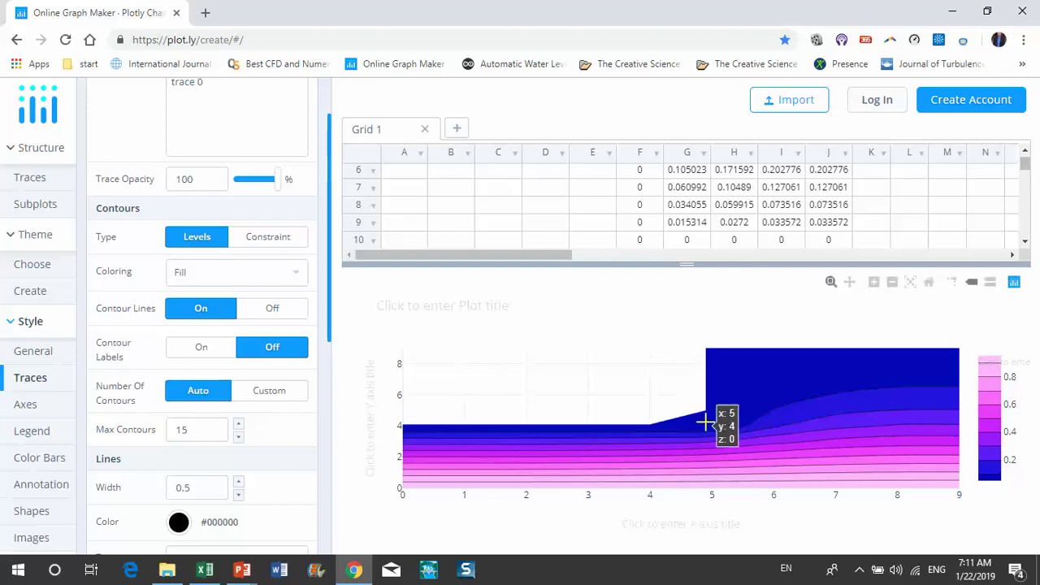
left_click(225, 279)
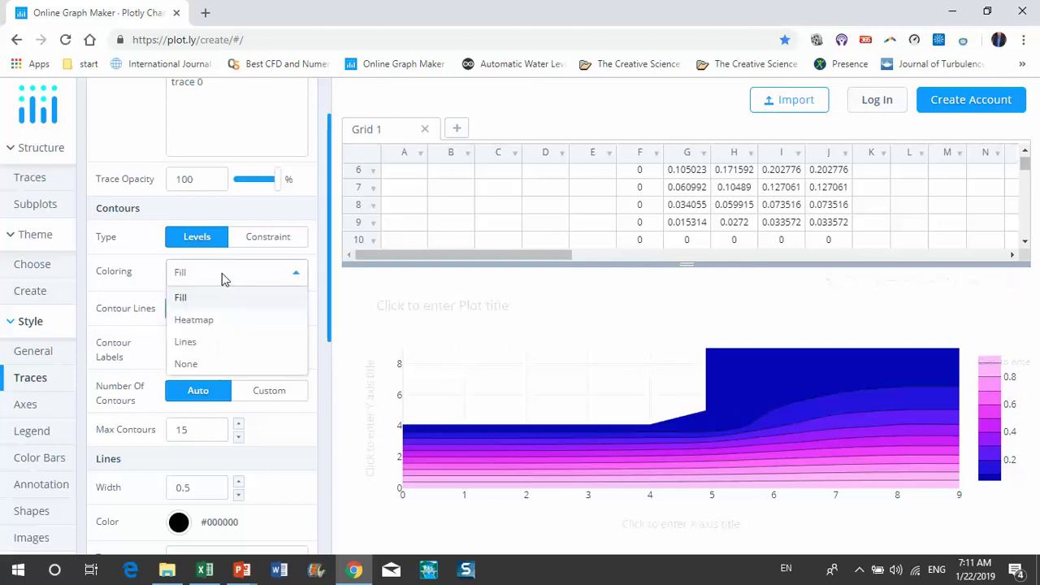
left_click(209, 349)
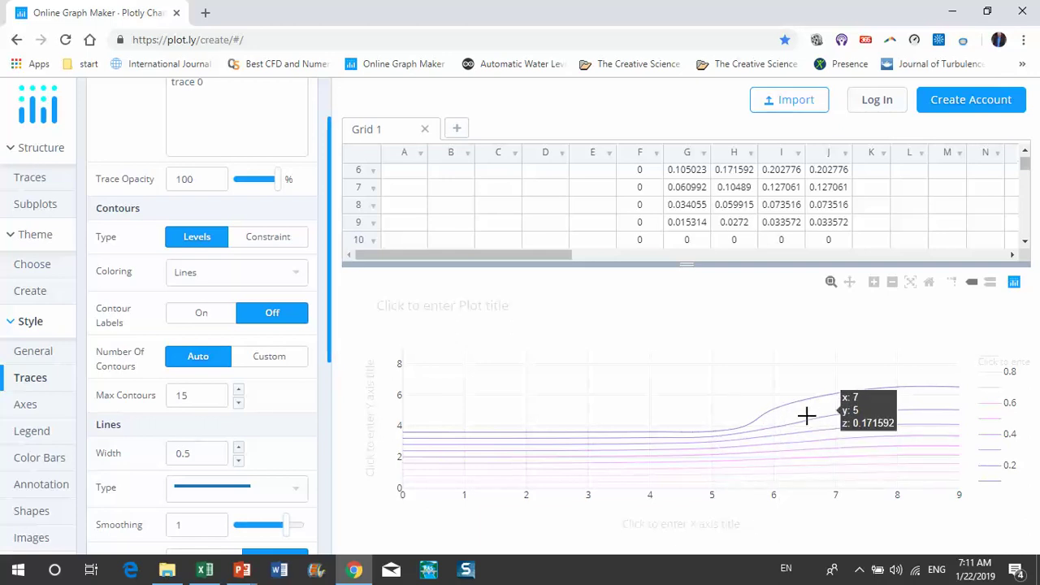
left_click(233, 278)
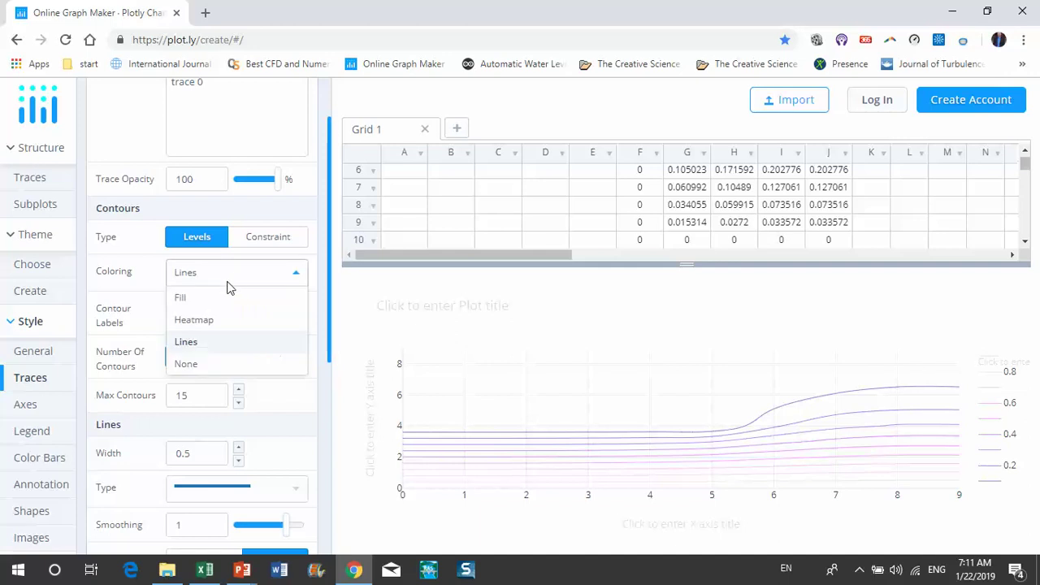
left_click(207, 370)
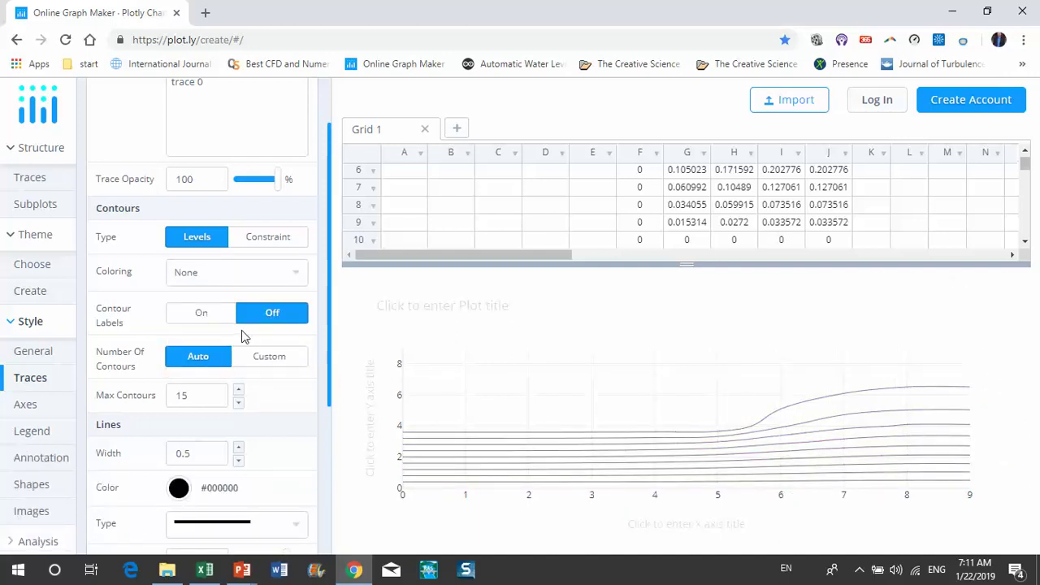
scroll(218, 322, "down", 1)
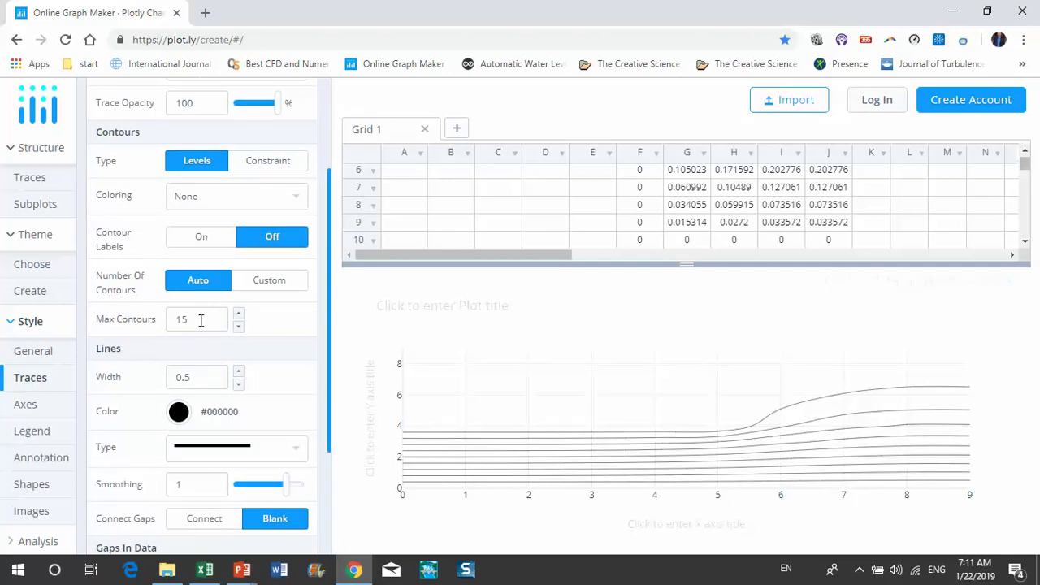
Set Max Contours to 30 and turn Contour Labels on.
type("30")
key("Return")
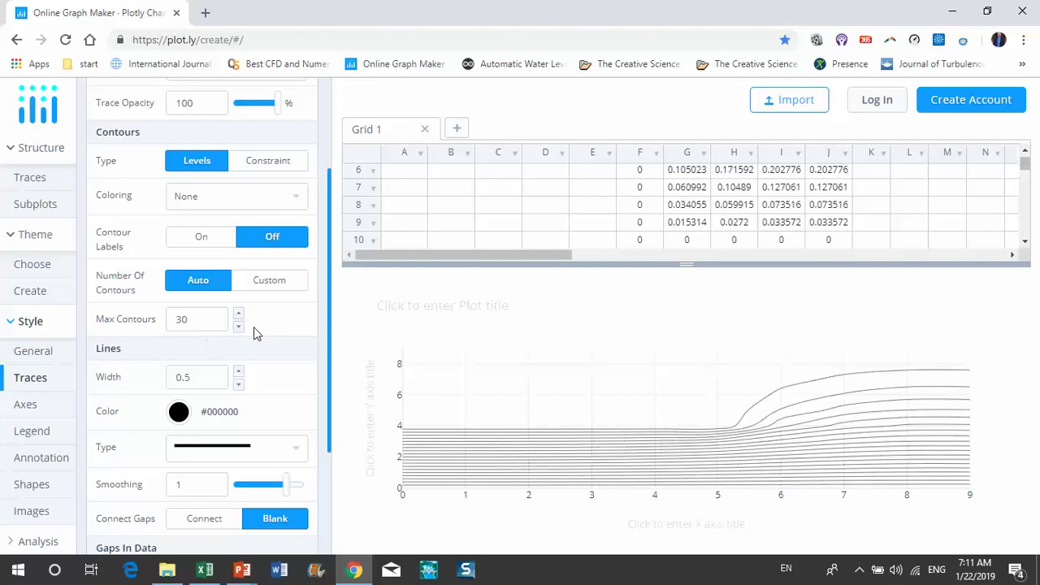
scroll(253, 327, "down", 1)
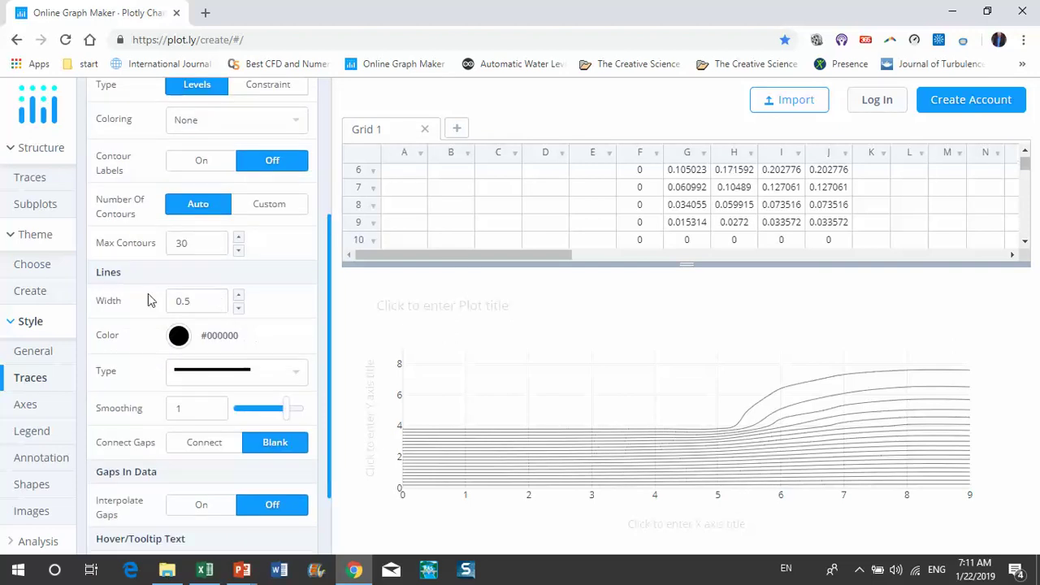
scroll(273, 321, "down", 1)
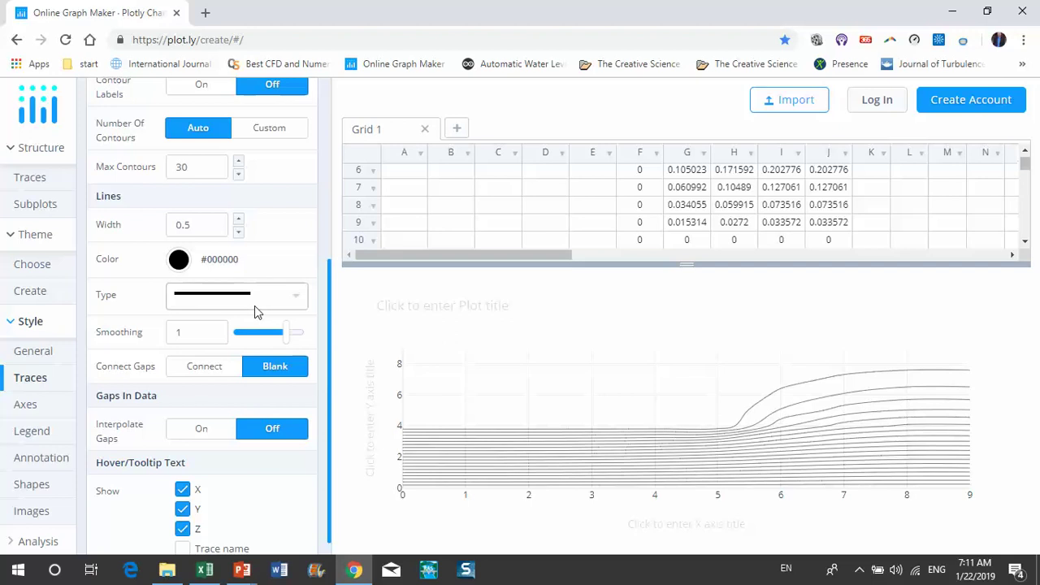
scroll(256, 307, "up", 1)
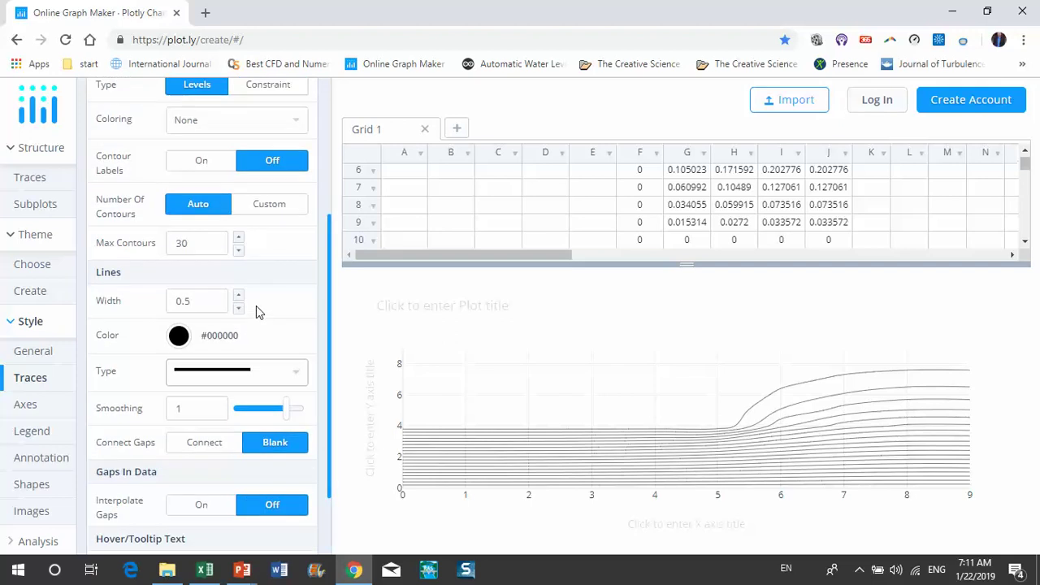
scroll(256, 305, "up", 1)
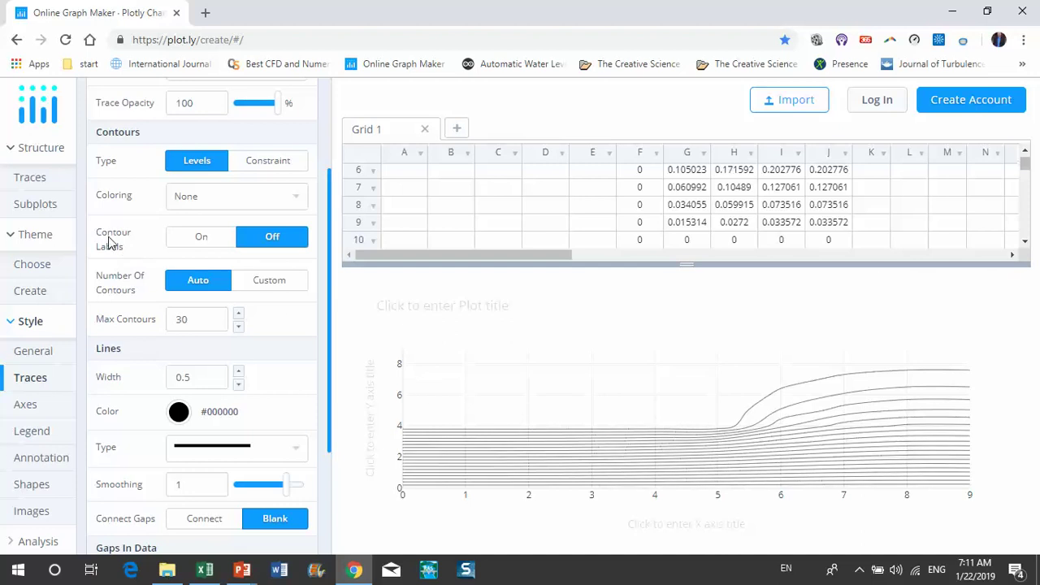
left_click(205, 241)
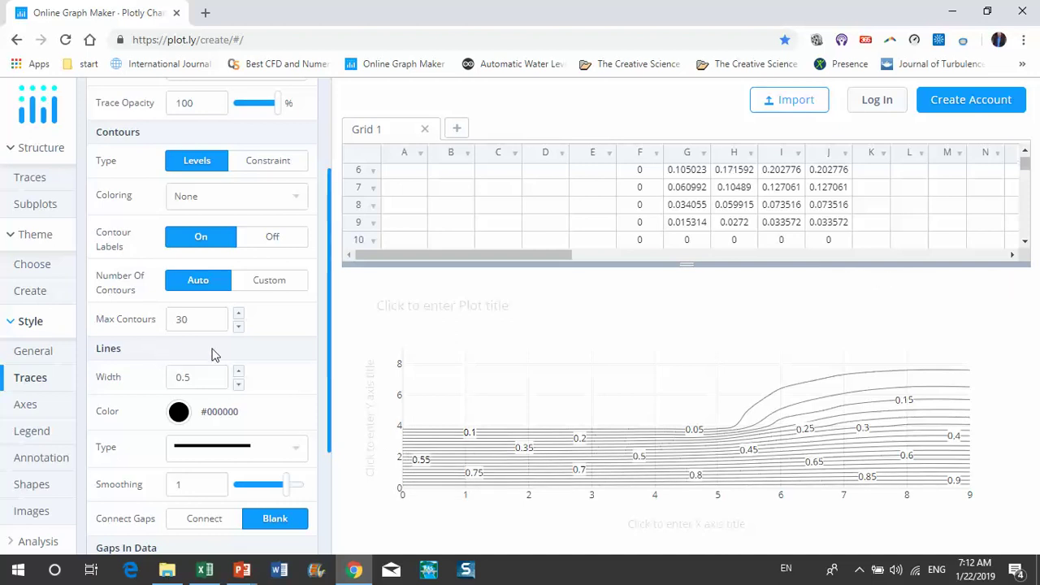
Give the y-axis a custom range of min 8 and max 0, reversing it.
left_click(26, 406)
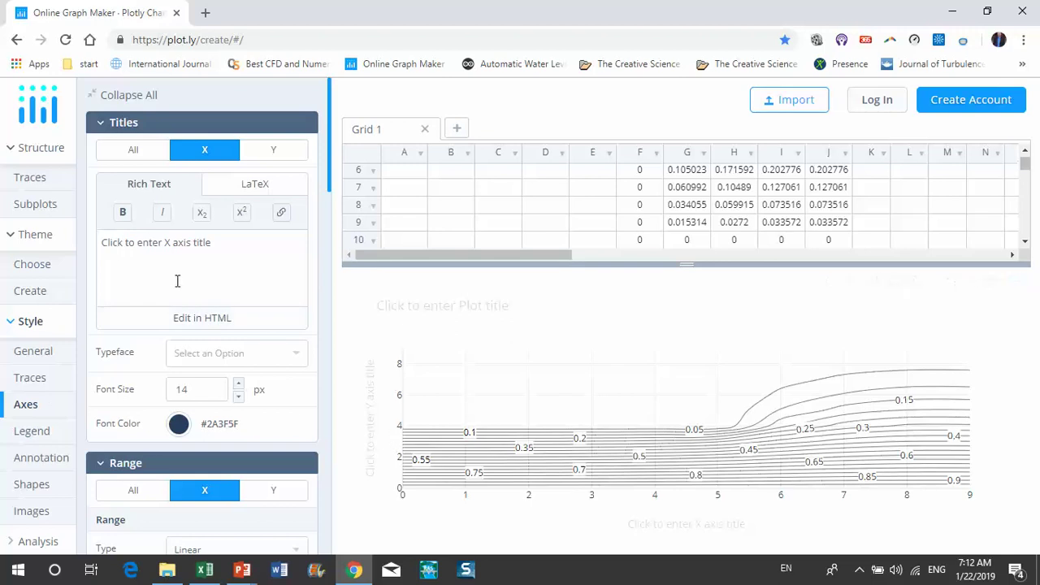
scroll(176, 341, "down", 2)
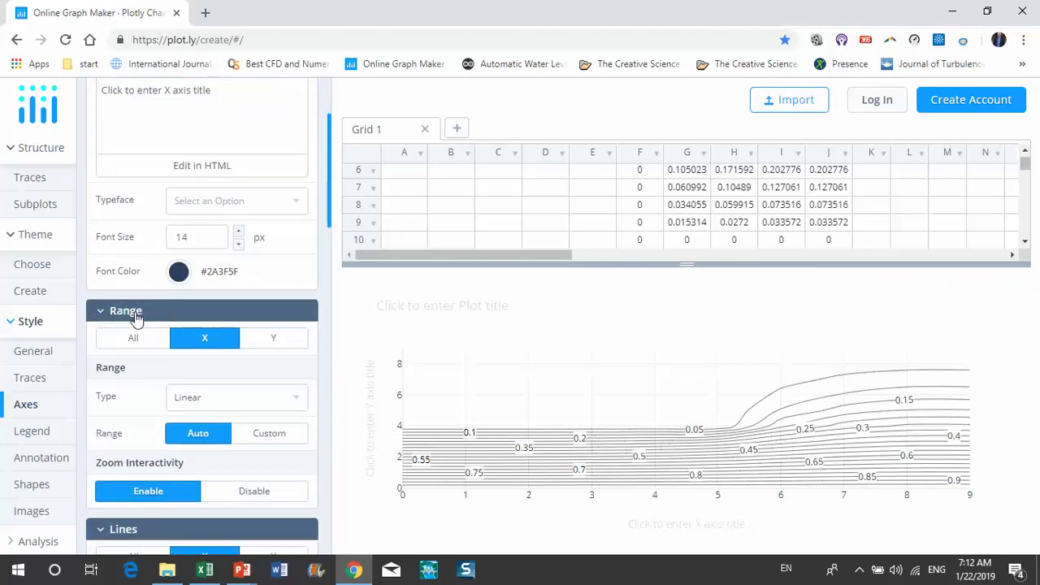
left_click(274, 340)
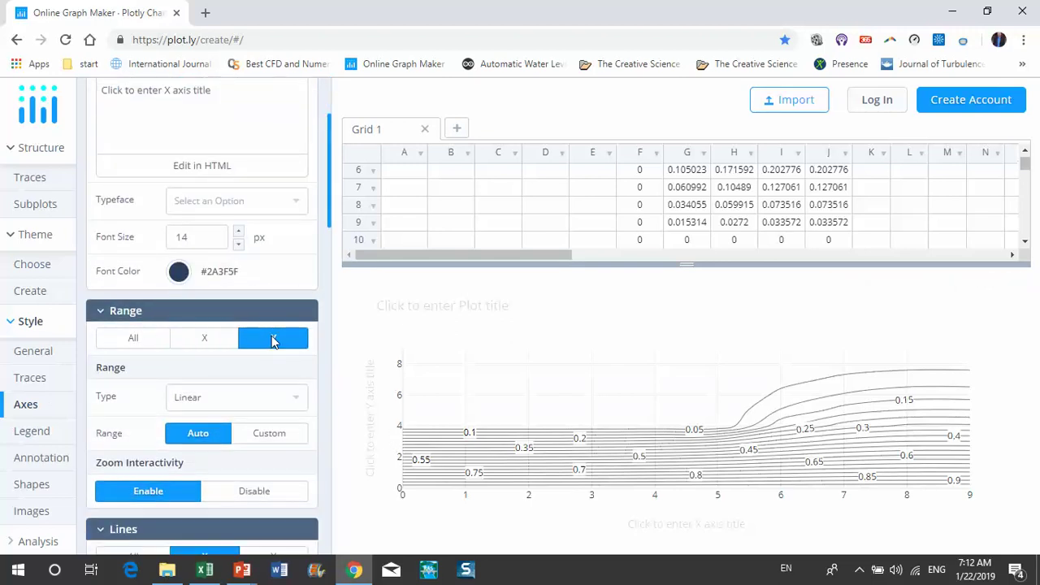
scroll(168, 341, "down", 2)
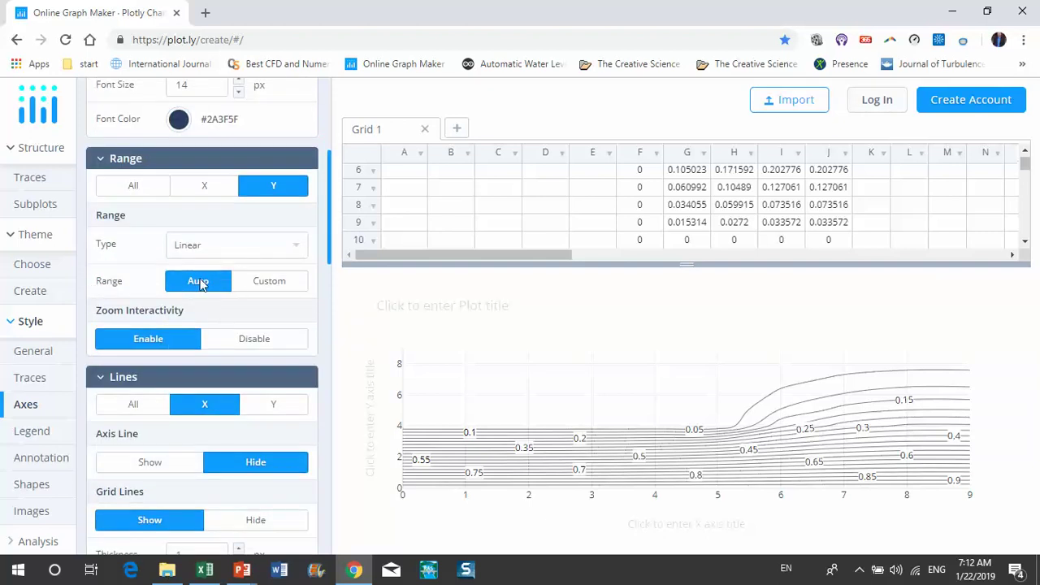
left_click(268, 284)
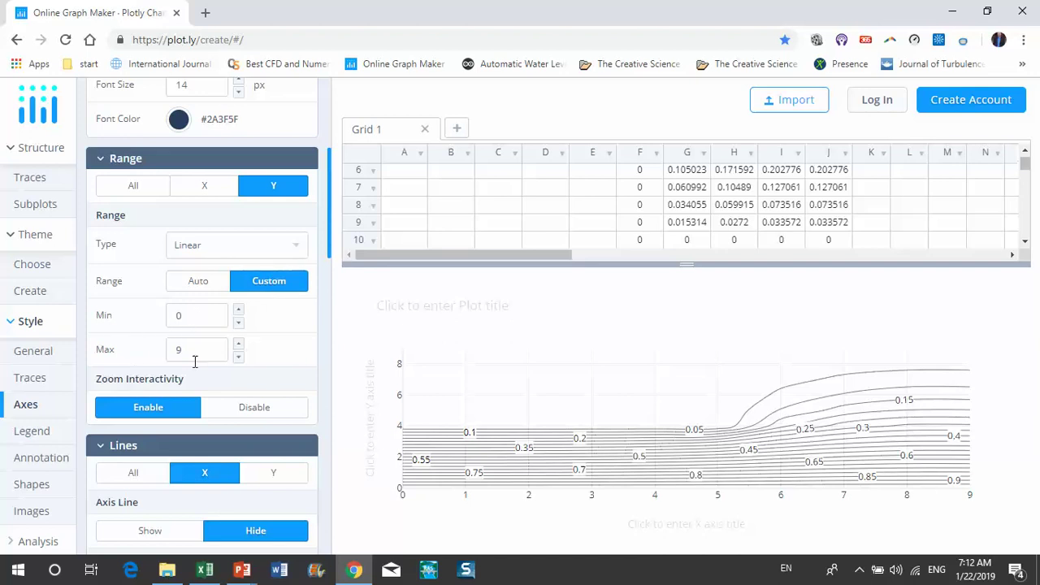
left_click_drag(201, 317, 177, 315)
double_click(196, 350)
type("0")
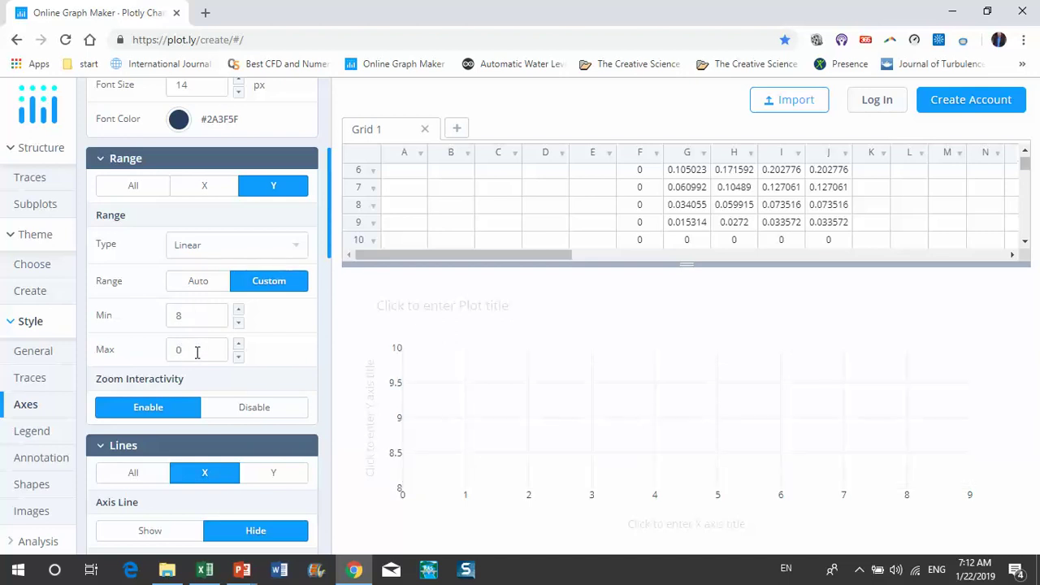
double_click(205, 318)
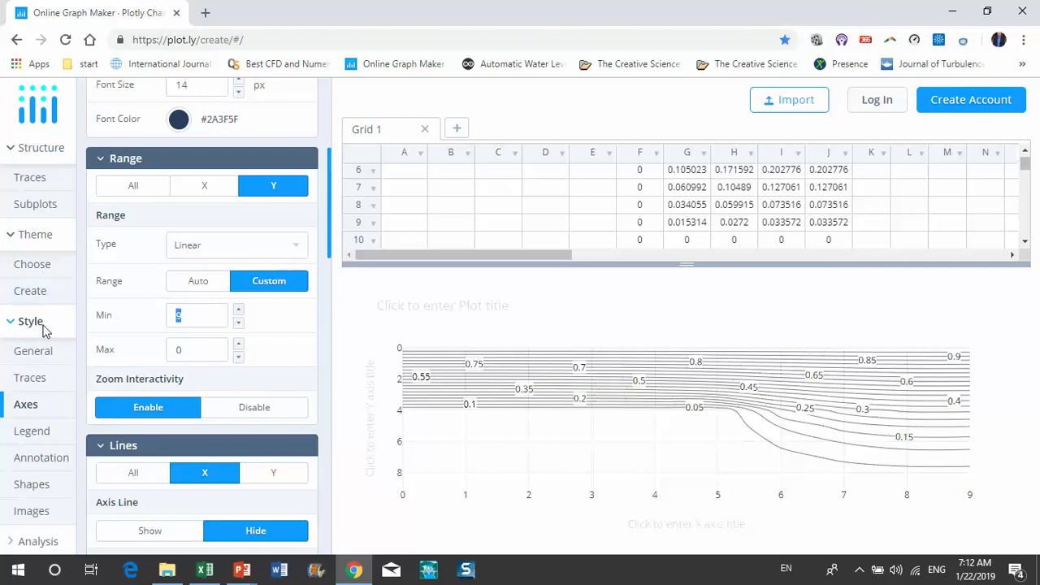
Set contour Coloring back to Fill and title the plot 'Stream Lines'.
left_click(44, 382)
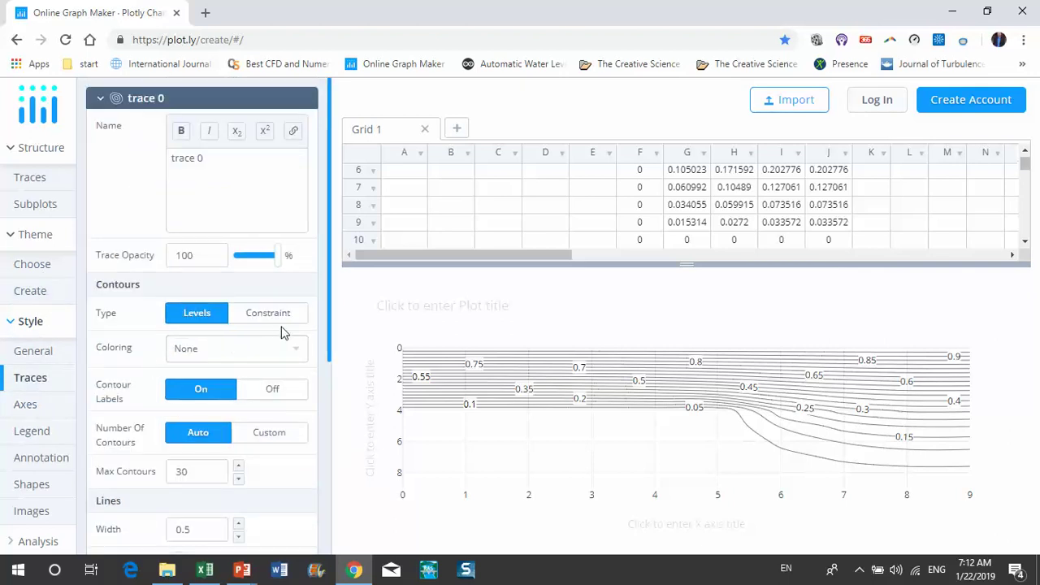
scroll(258, 340, "down", 2)
scroll(257, 340, "up", 2)
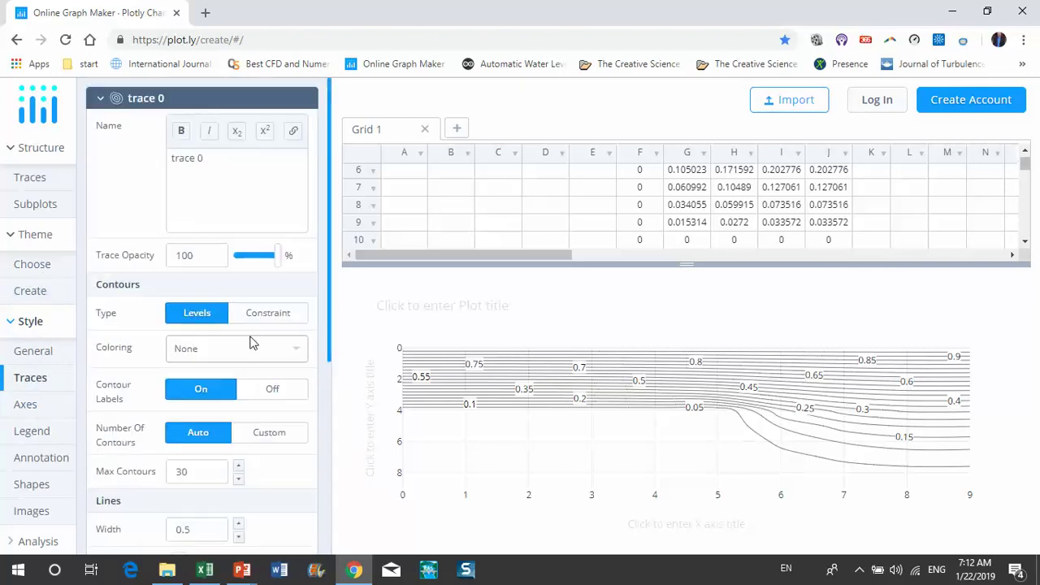
scroll(247, 317, "down", 1)
left_click(201, 277)
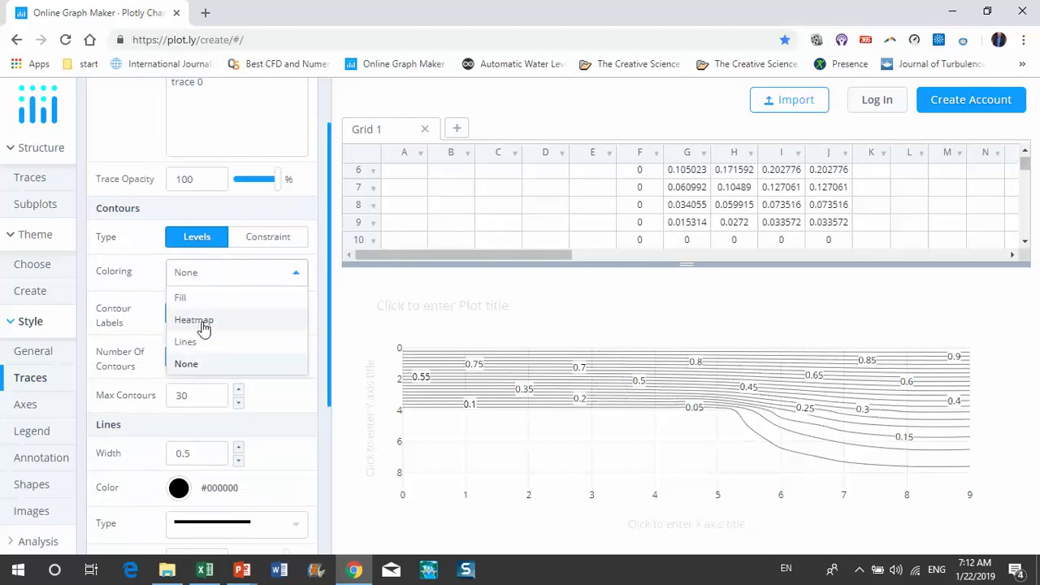
left_click(199, 299)
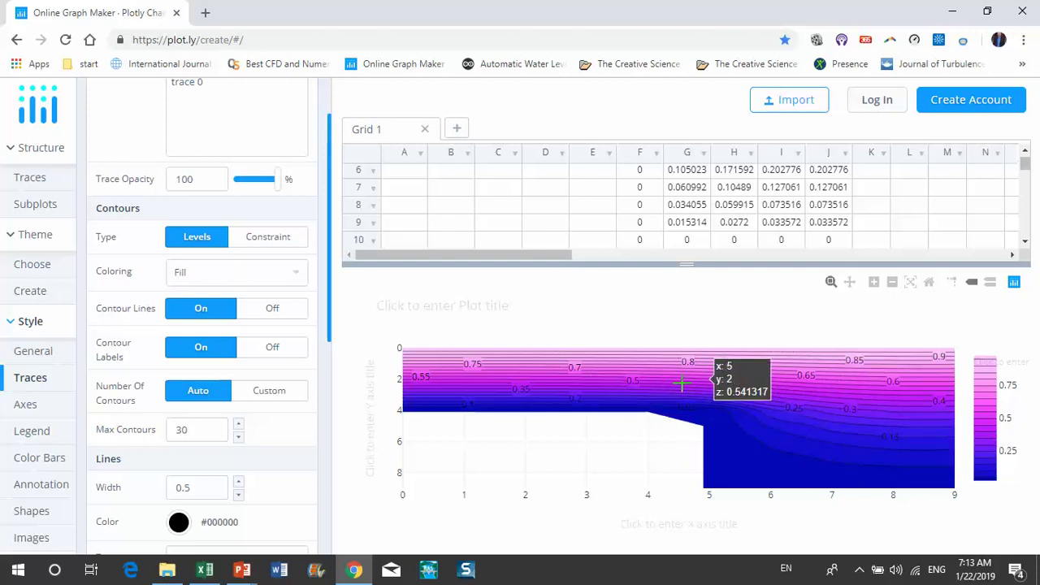
left_click(407, 303)
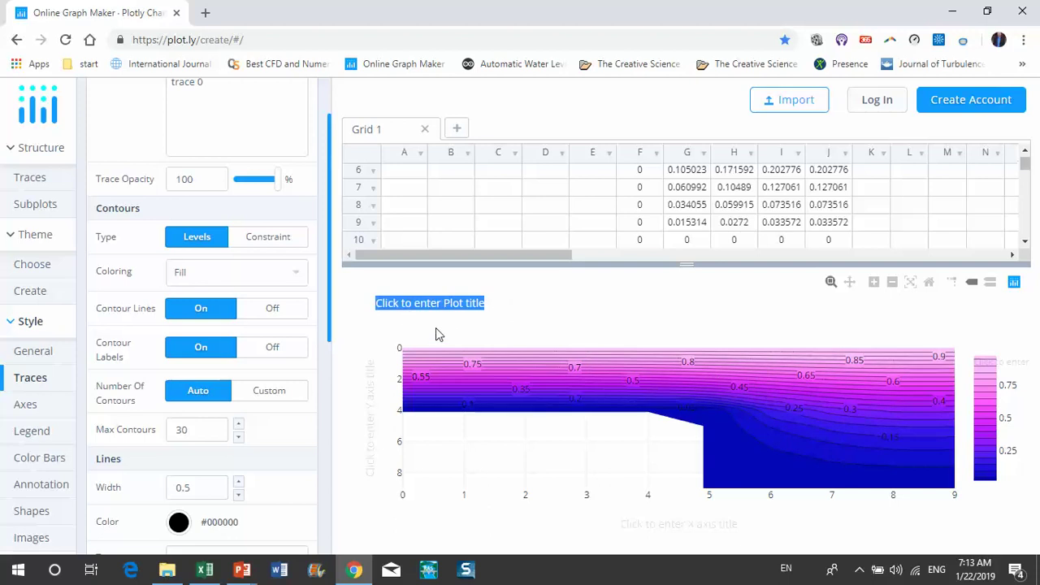
type("S")
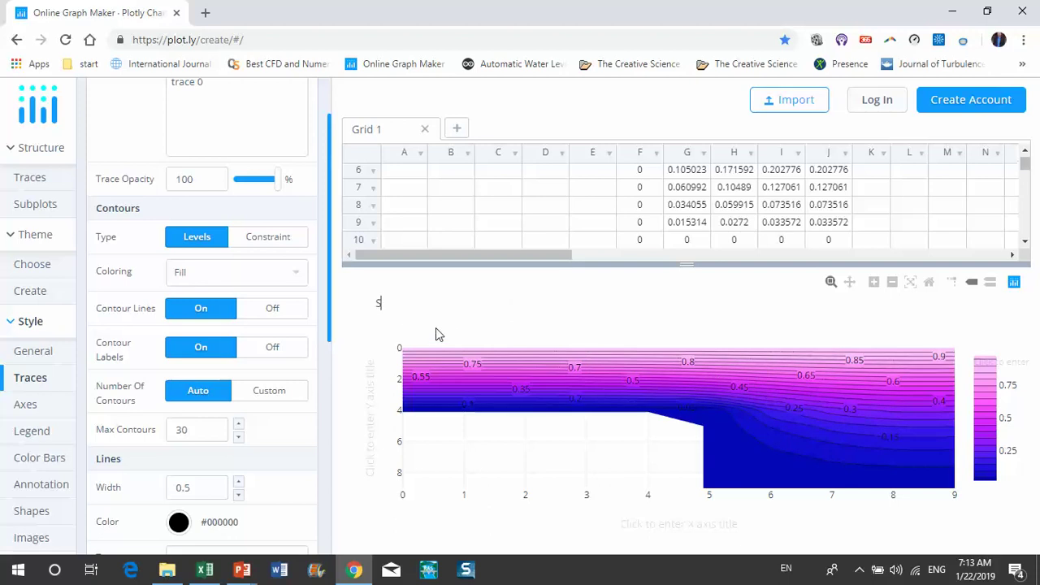
type("tream L")
type("ine")
type("s")
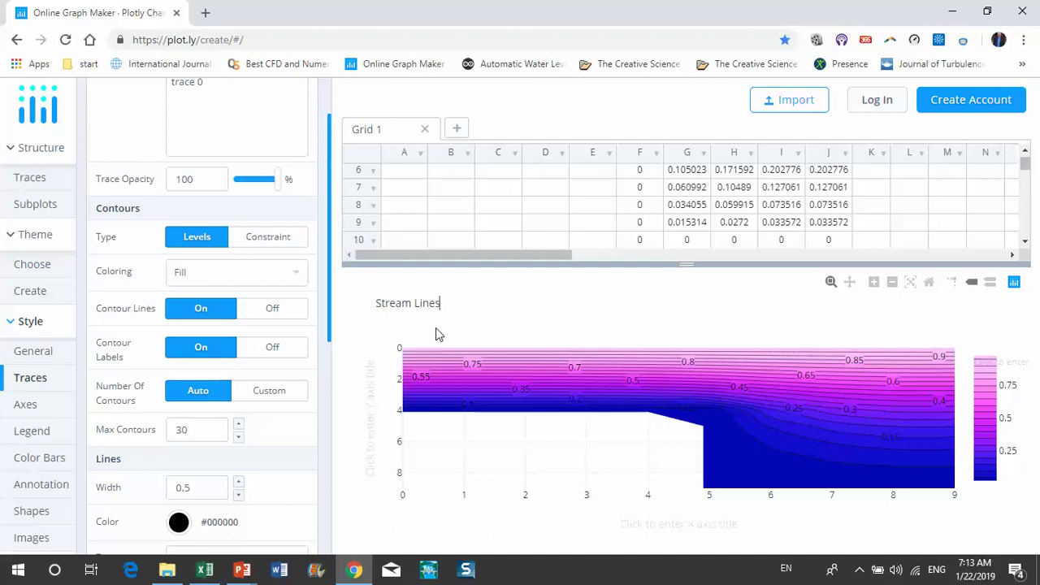